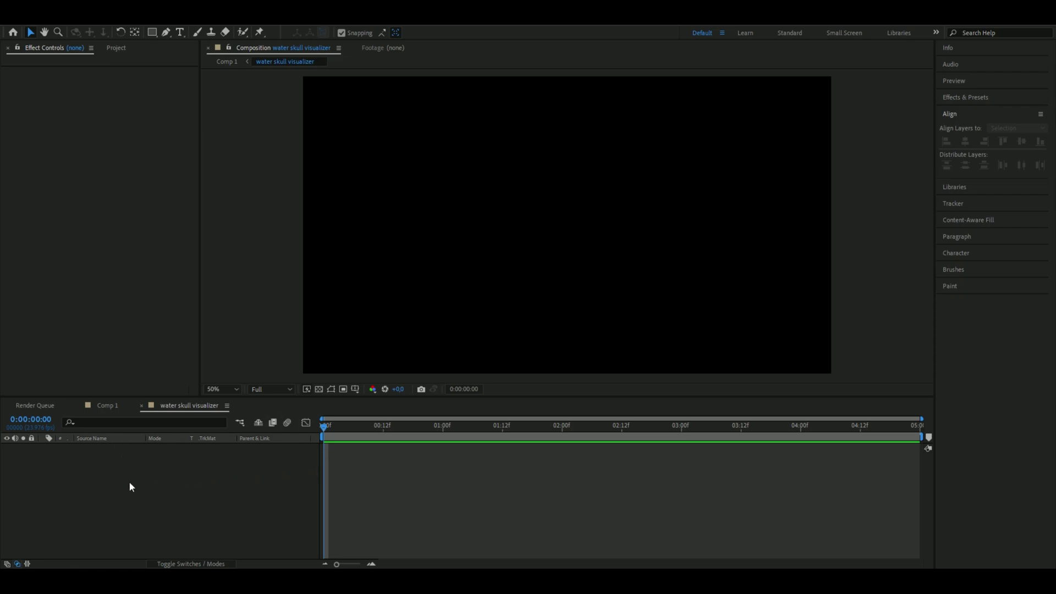
Create a new solid layer named "skull" in the water skull visualizer composition
mouse_move(328, 429)
mouse_down()
mouse_move(342, 428)
mouse_move(323, 429)
mouse_up()
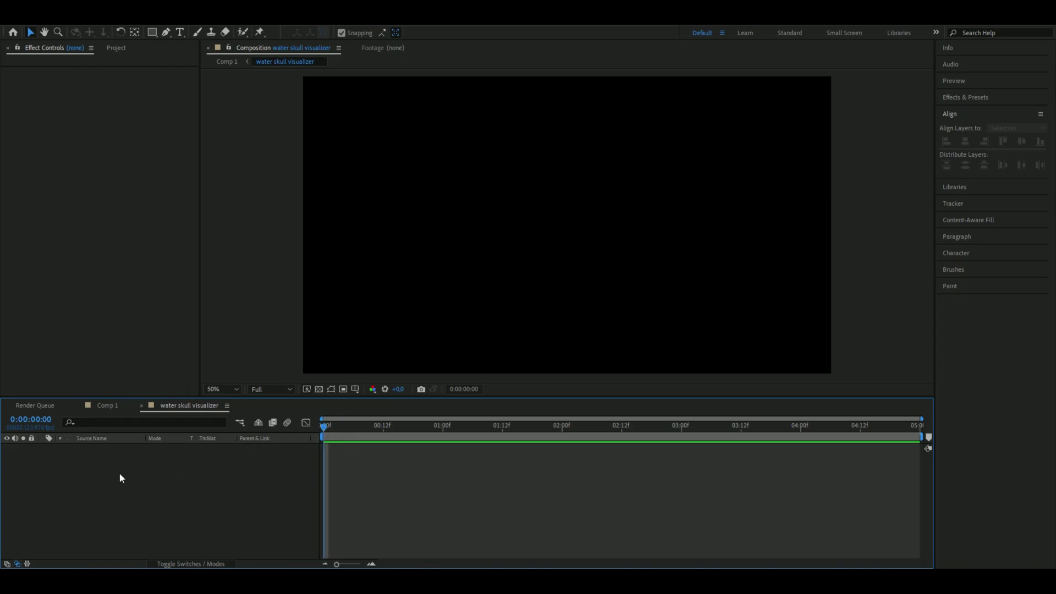
right_click(109, 474)
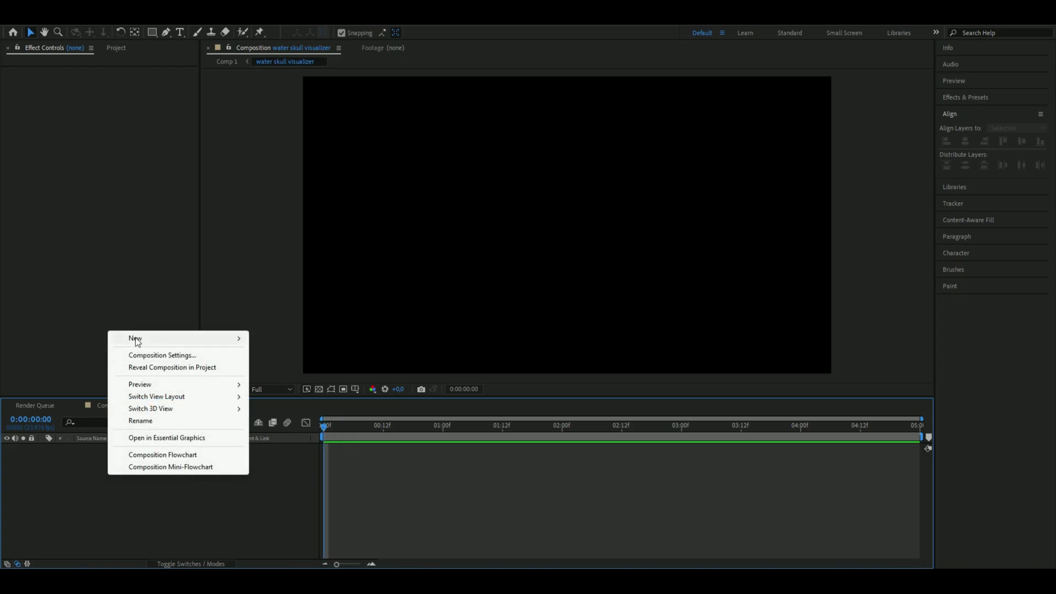
mouse_move(143, 338)
click(275, 367)
text(skull)
key(Return)
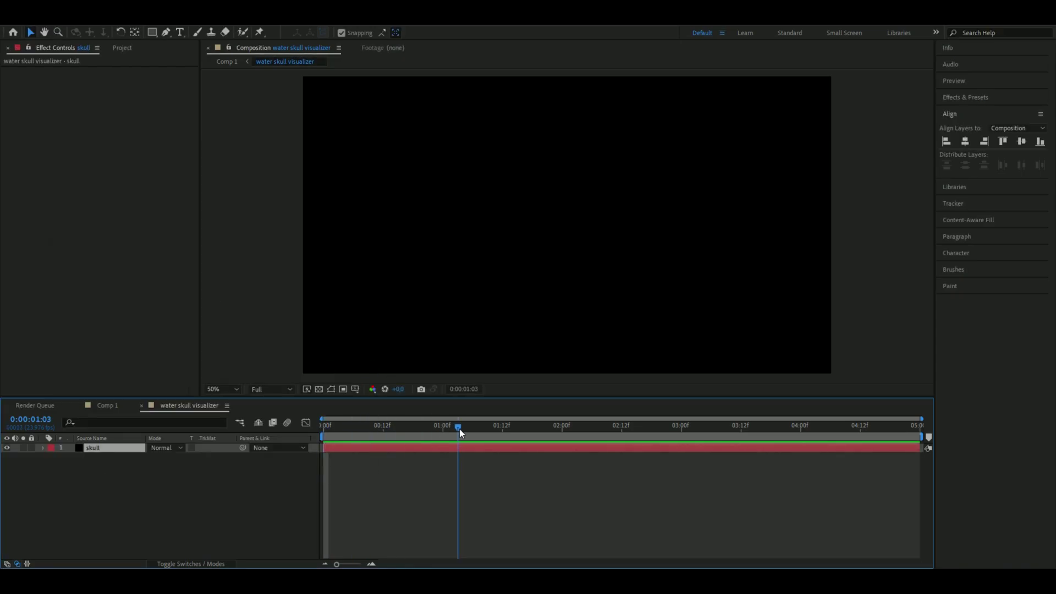
Apply the Element effect to the skull solid and open its scene setup
key(ctrl+space)
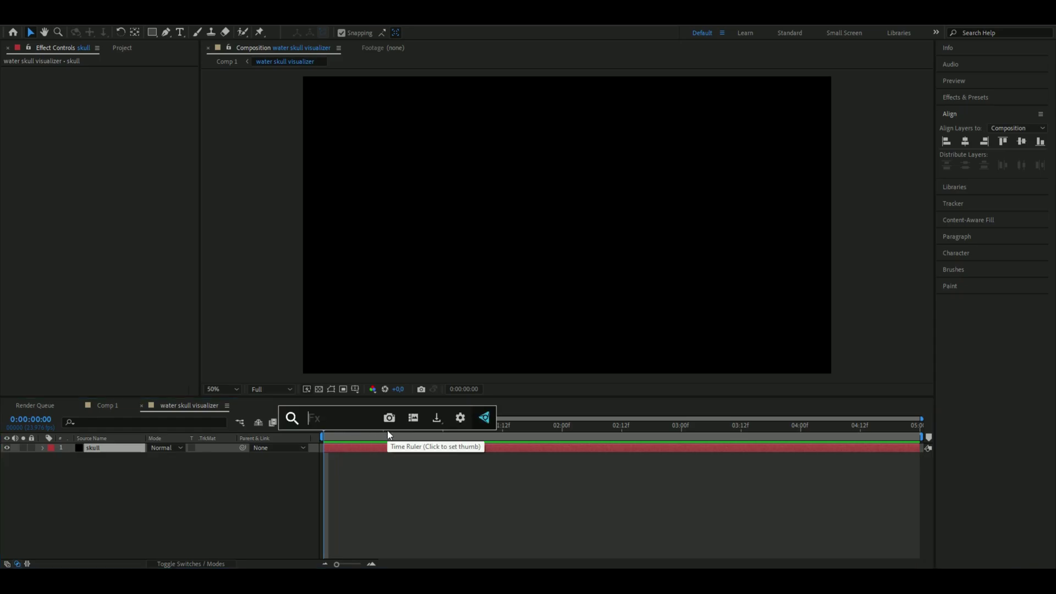
text(e)
key(Return)
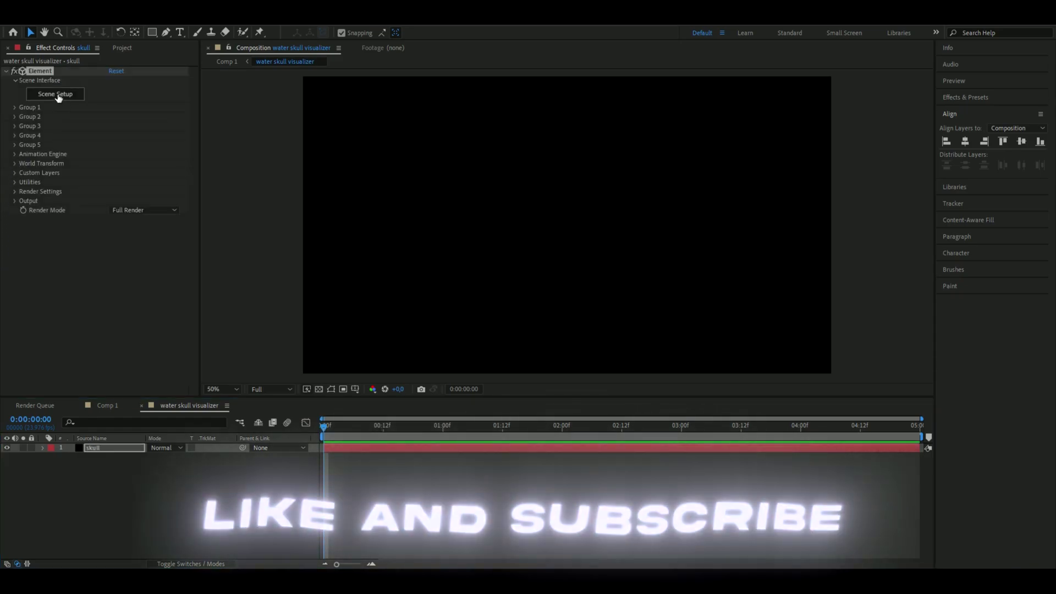
click(60, 96)
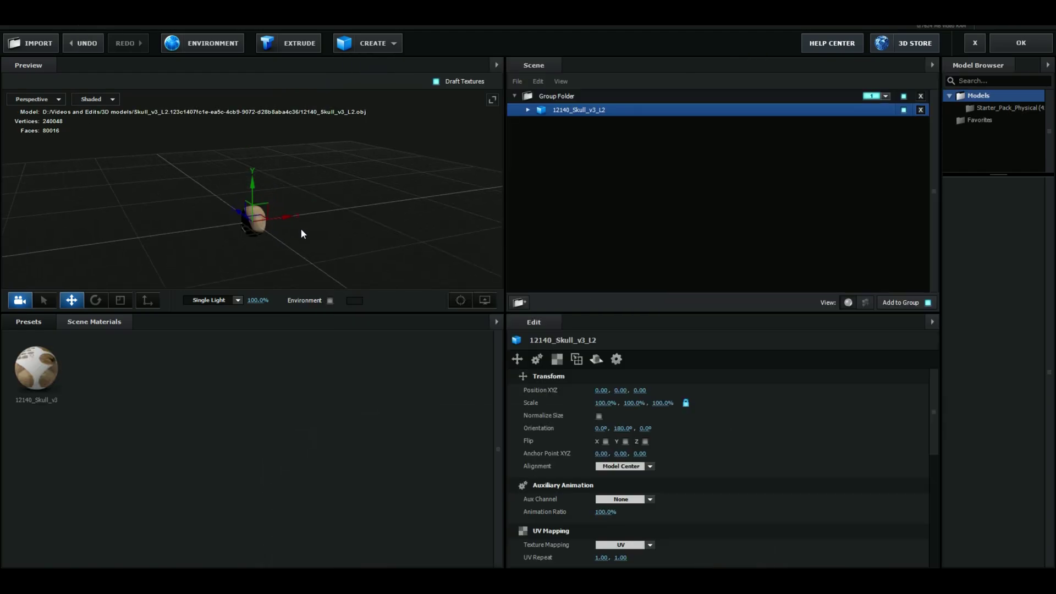
Set the imported skull model's X orientation to 90° and accept the scene setup
drag(300, 228, 333, 229)
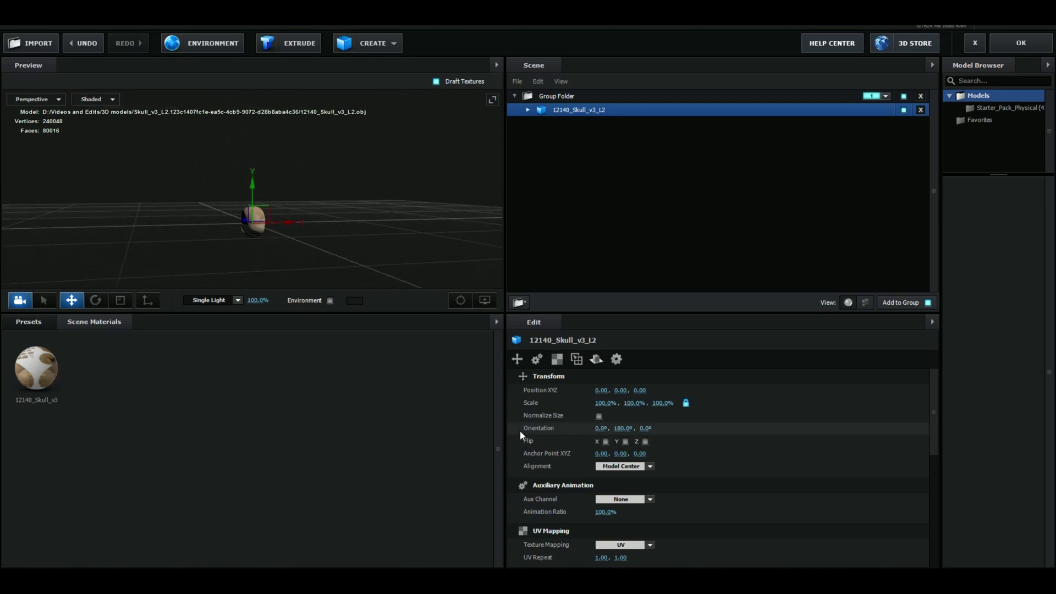
click(601, 428)
text(90)
key(Return)
drag(365, 226, 312, 226)
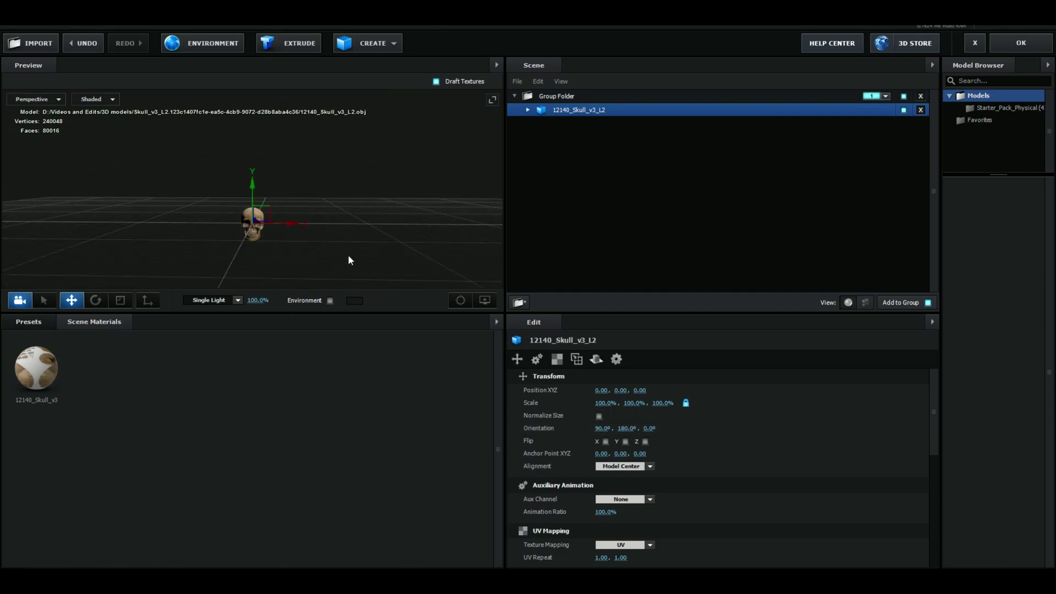
drag(348, 257, 404, 275)
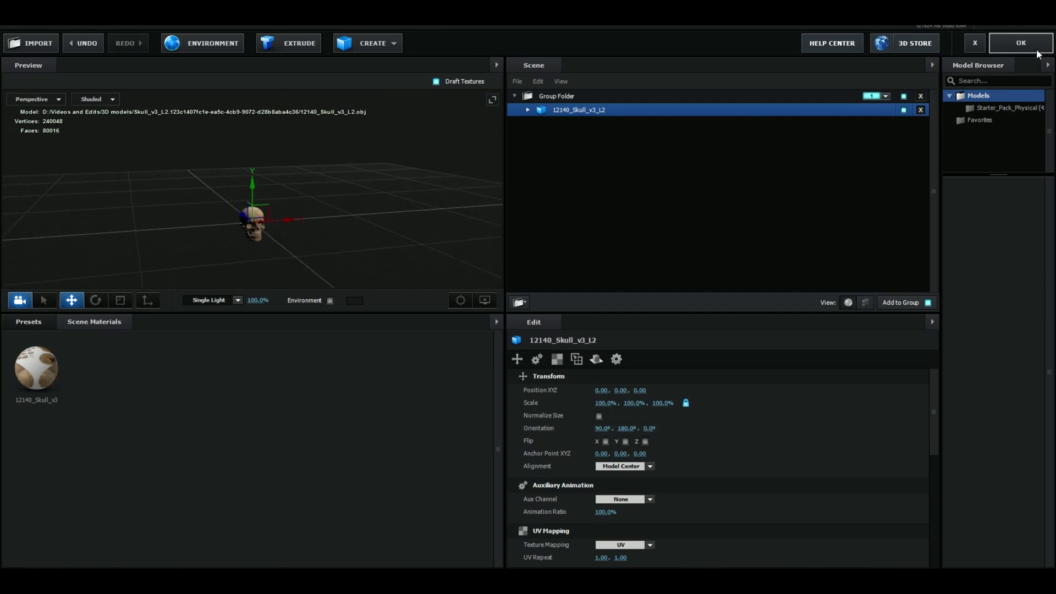
click(1021, 43)
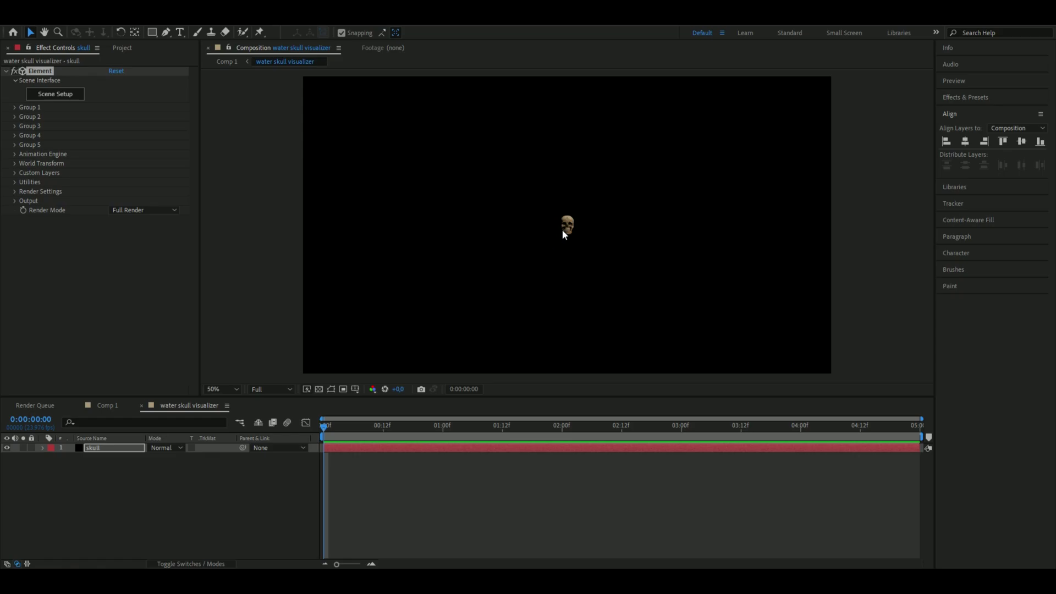
Set the Particle Size in Group 1's Particle Look to 100
click(15, 107)
click(24, 136)
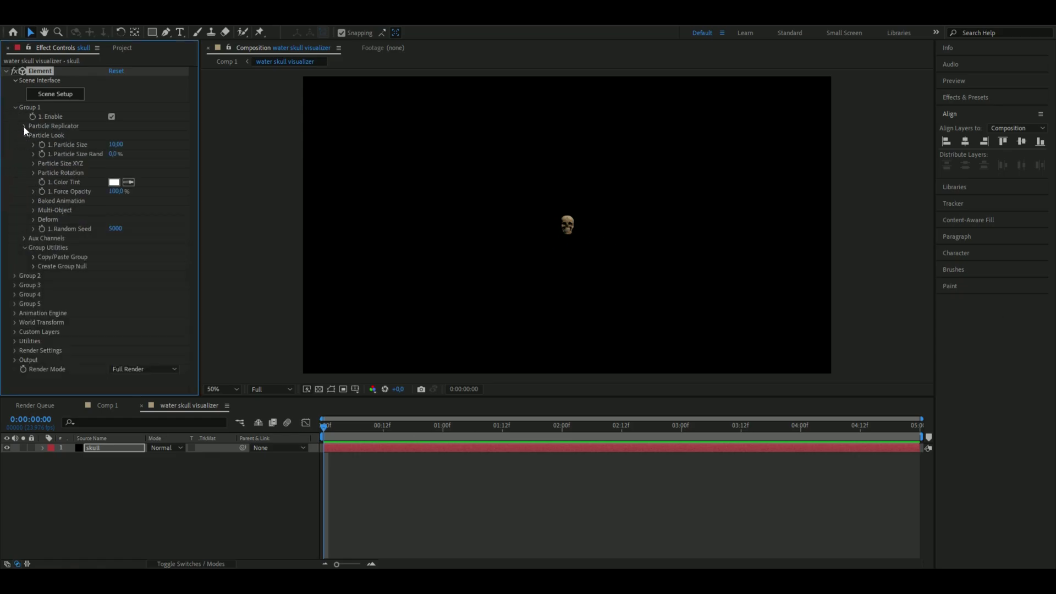
click(23, 126)
click(34, 173)
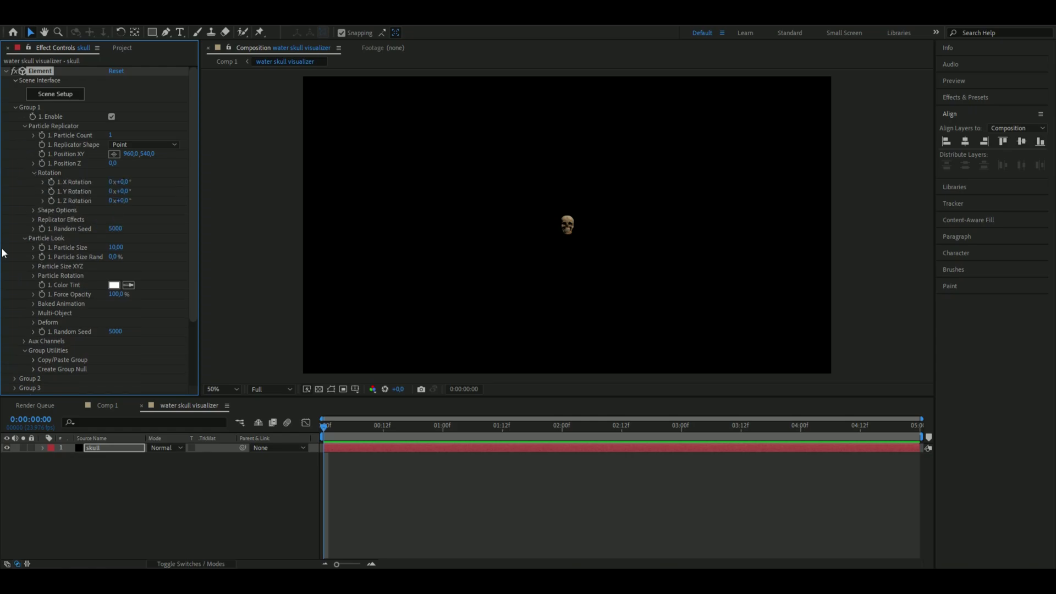
click(115, 248)
text(100)
key(Return)
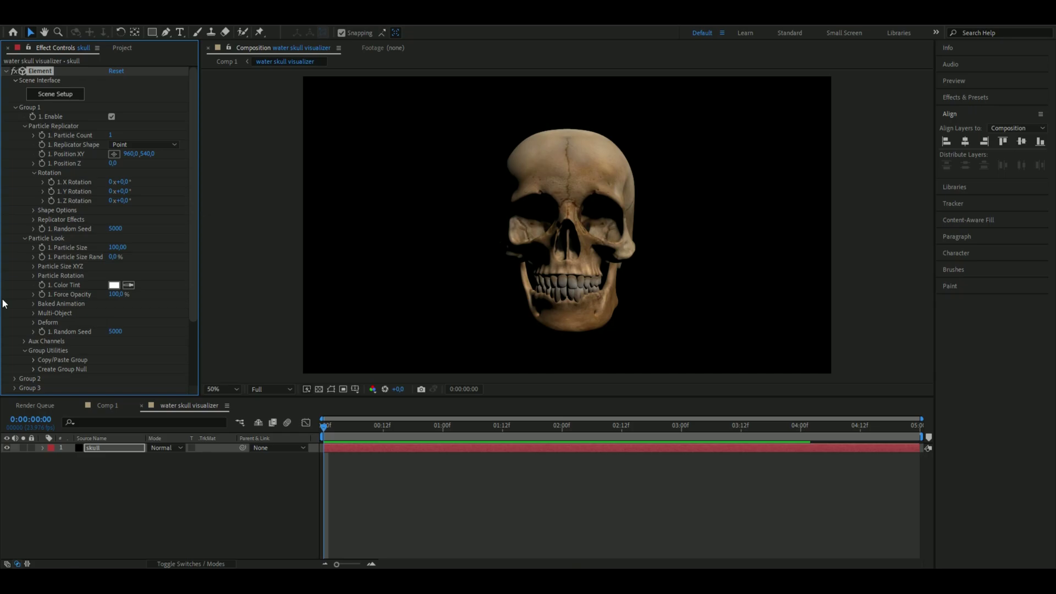
Add the expression time*150 to Group 1's Y Rotation and preview the spinning skull
alt+click(51, 191)
click(425, 557)
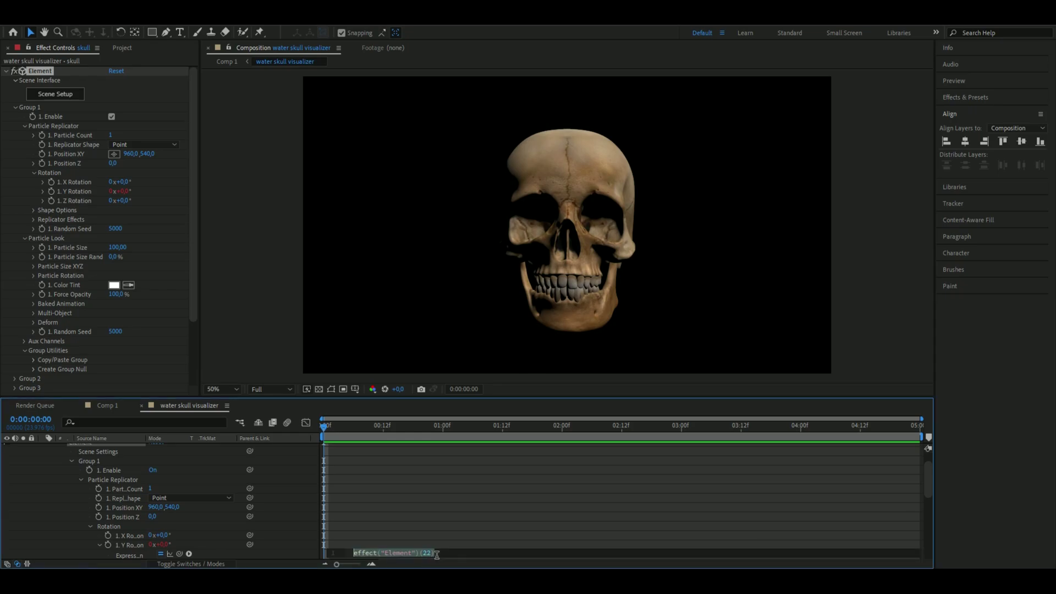
text(time*150)
click(325, 427)
key(space)
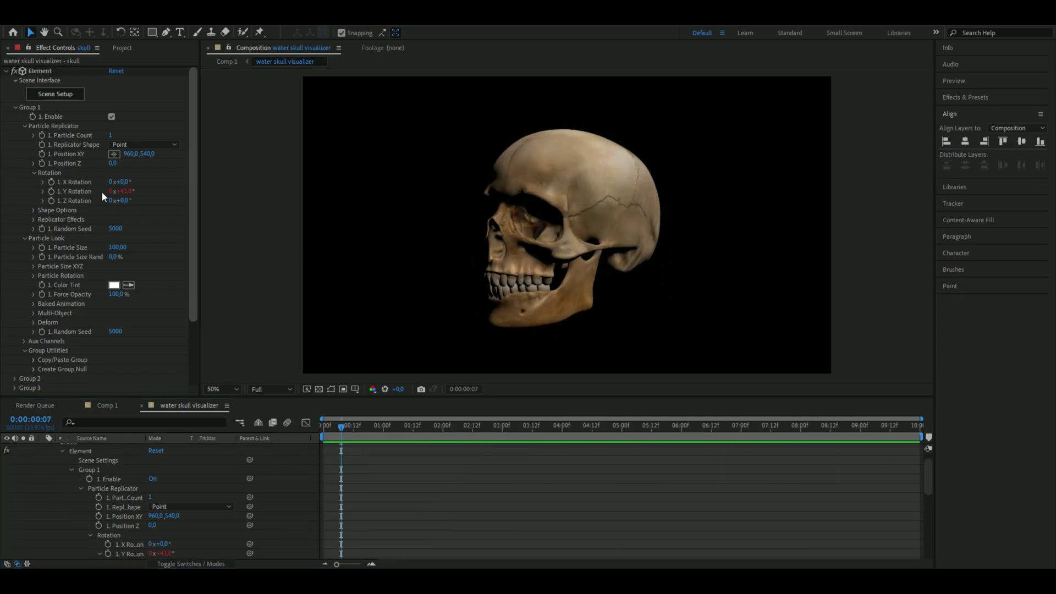
Enable ambient occlusion in Element's render settings and set the SSAO Intensity to 22.4
drag(192, 143, 190, 220)
click(14, 372)
scroll(151, 296, down, 5)
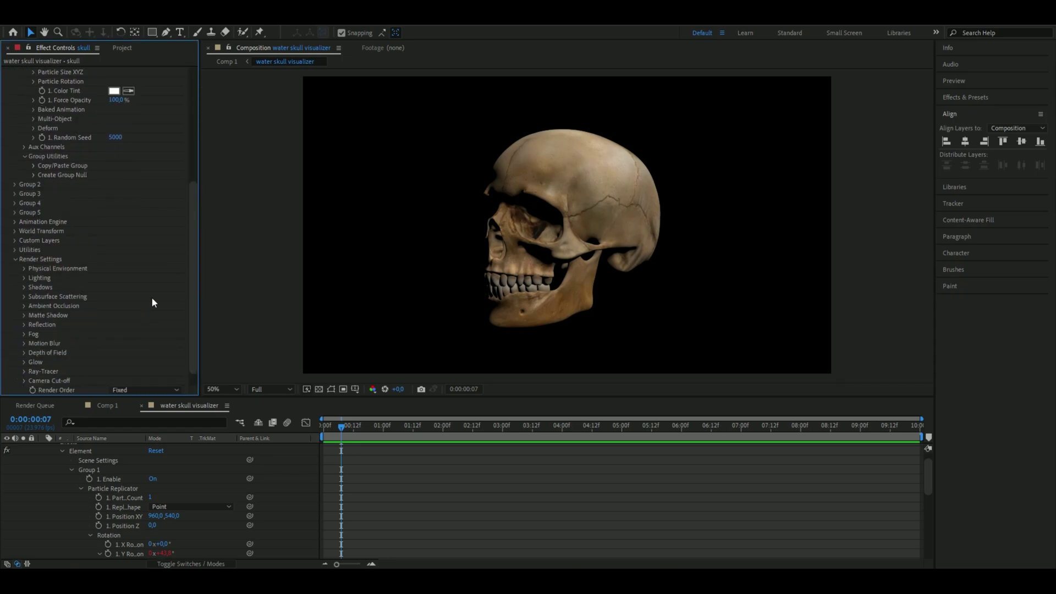
click(24, 288)
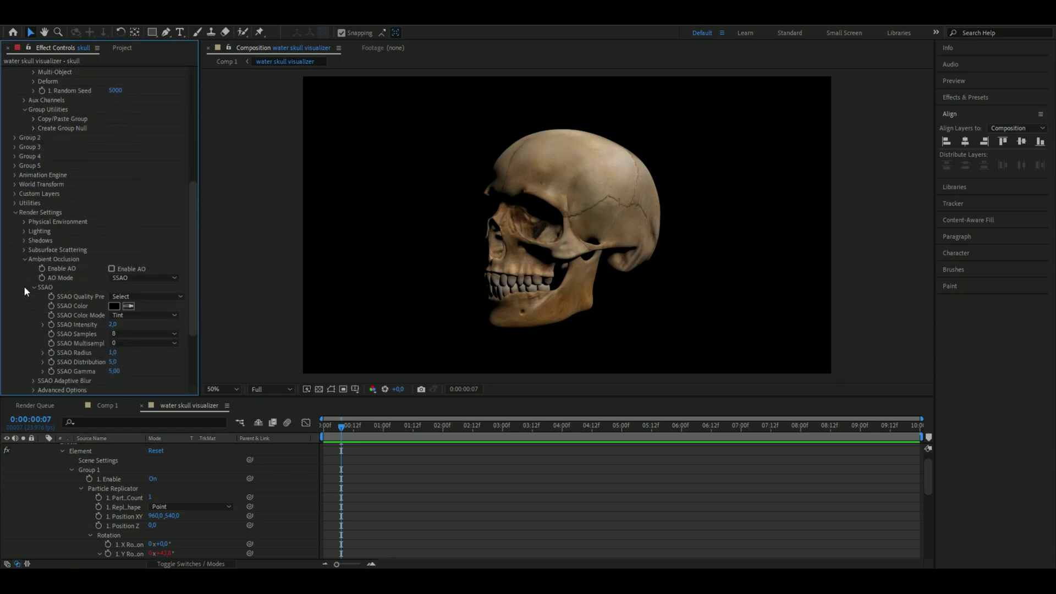
click(111, 268)
click(114, 325)
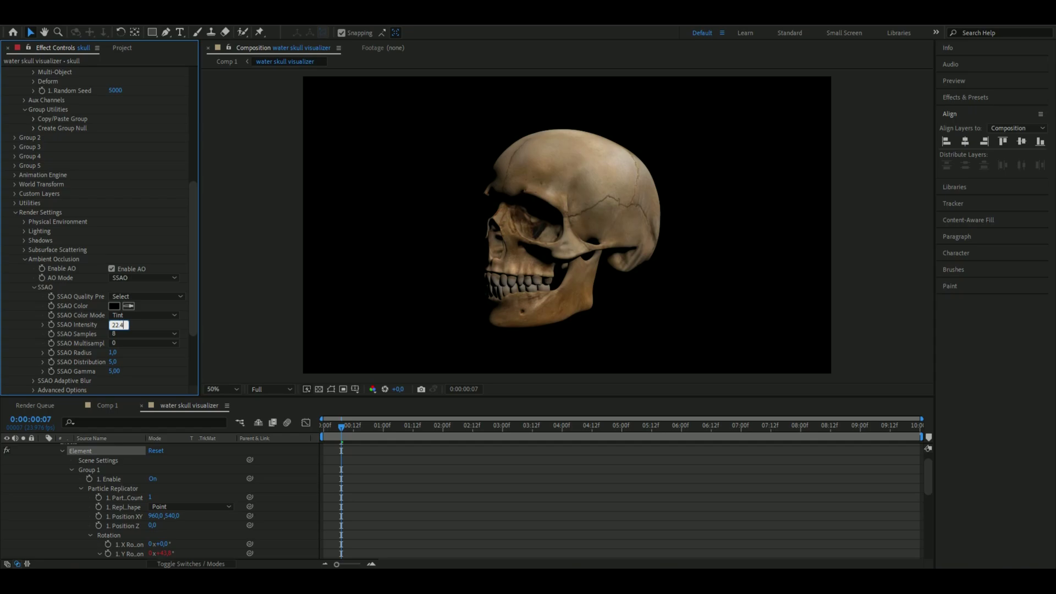
key(Return)
Apply the Threshold effect to the skull layer with a Level of 41 and check it over time
drag(341, 427, 306, 443)
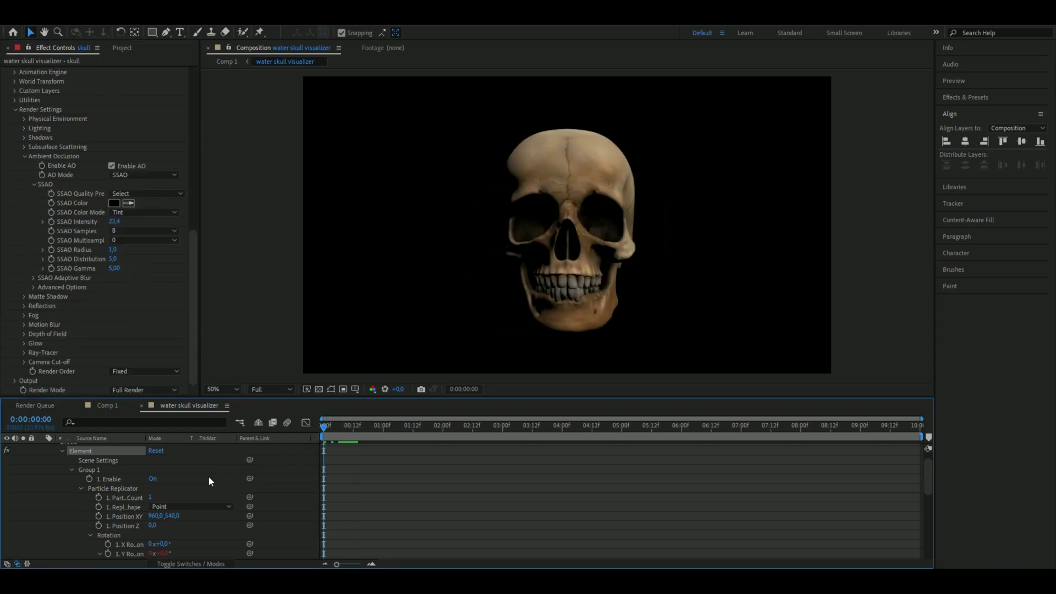
scroll(187, 475, up, 1)
click(125, 446)
key(ctrl+space)
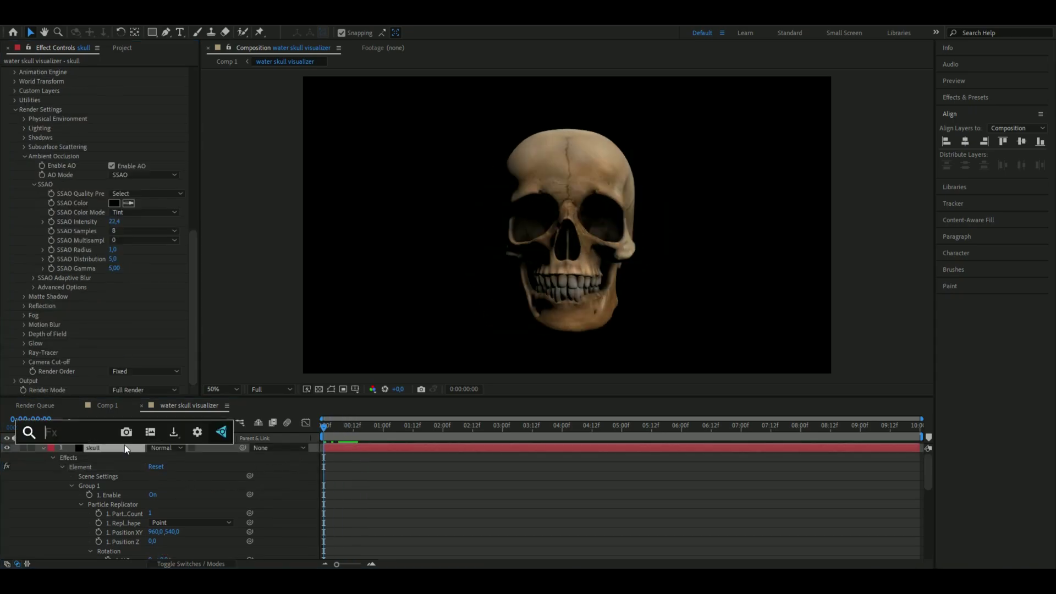
text(thre)
key(Return)
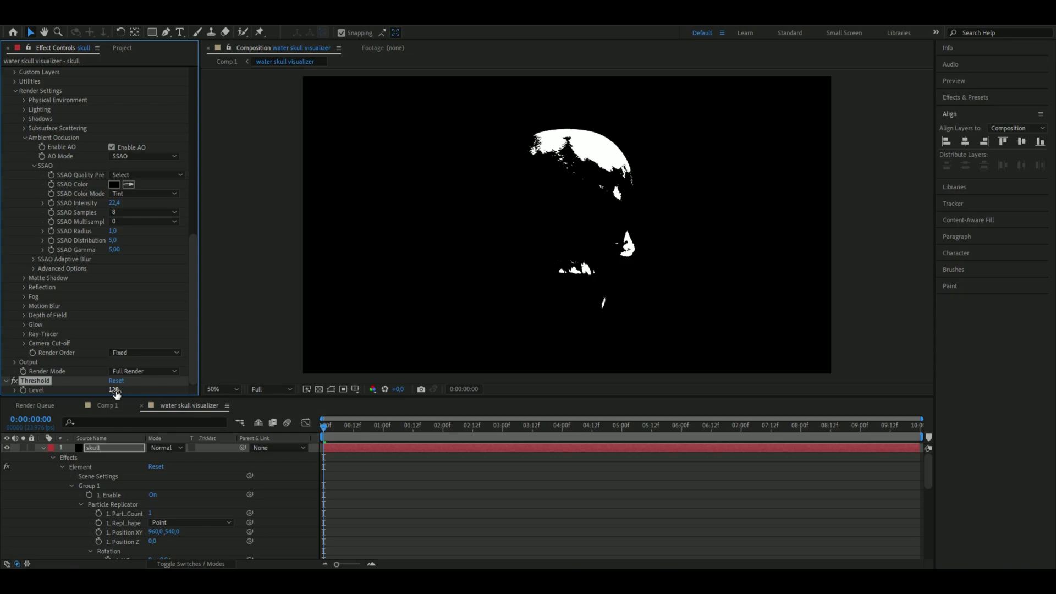
drag(116, 393, 103, 394)
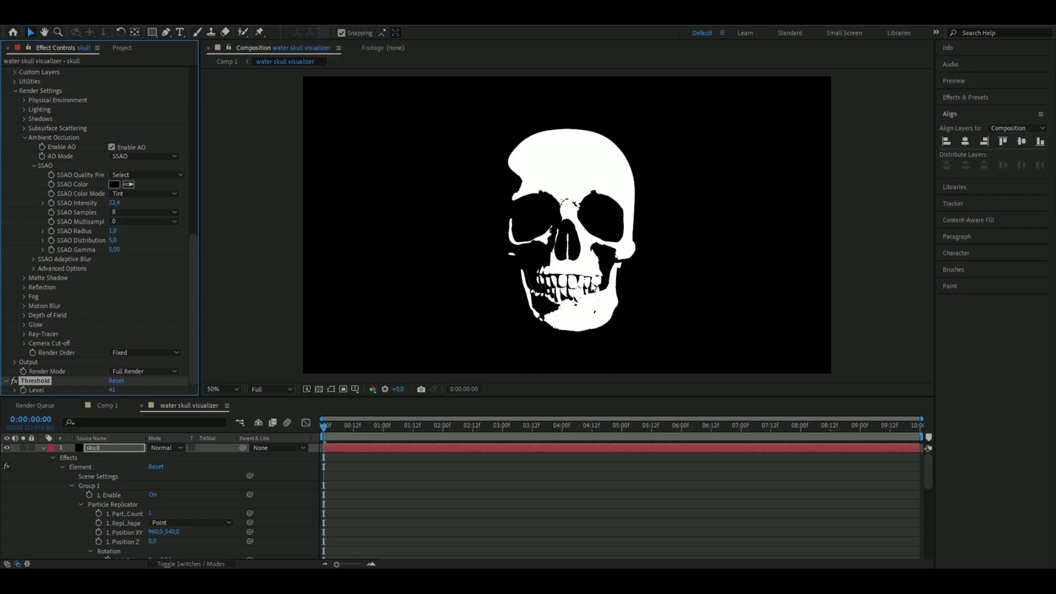
click(334, 429)
drag(334, 429, 257, 462)
Pre-compose the skull layer as "skull" with all attributes moved, and hide the resulting layer
key(u)
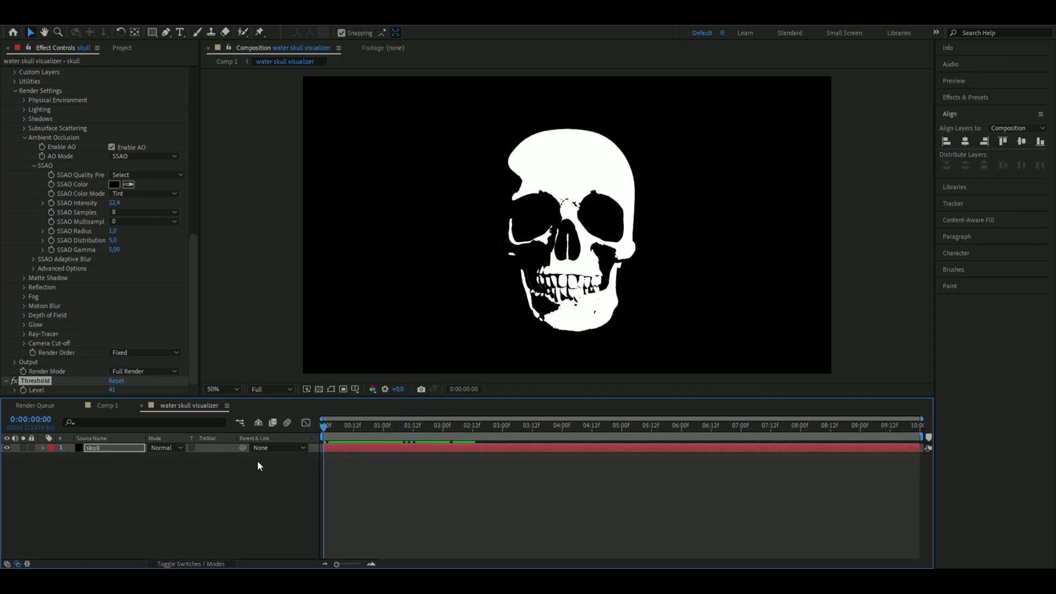
right_click(335, 448)
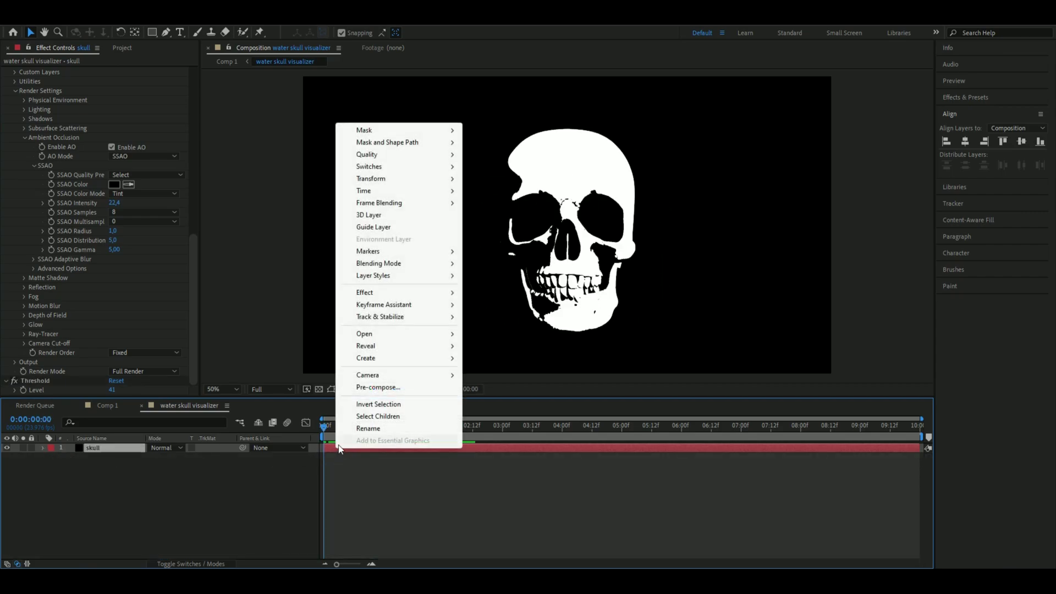
click(373, 388)
text(sku)
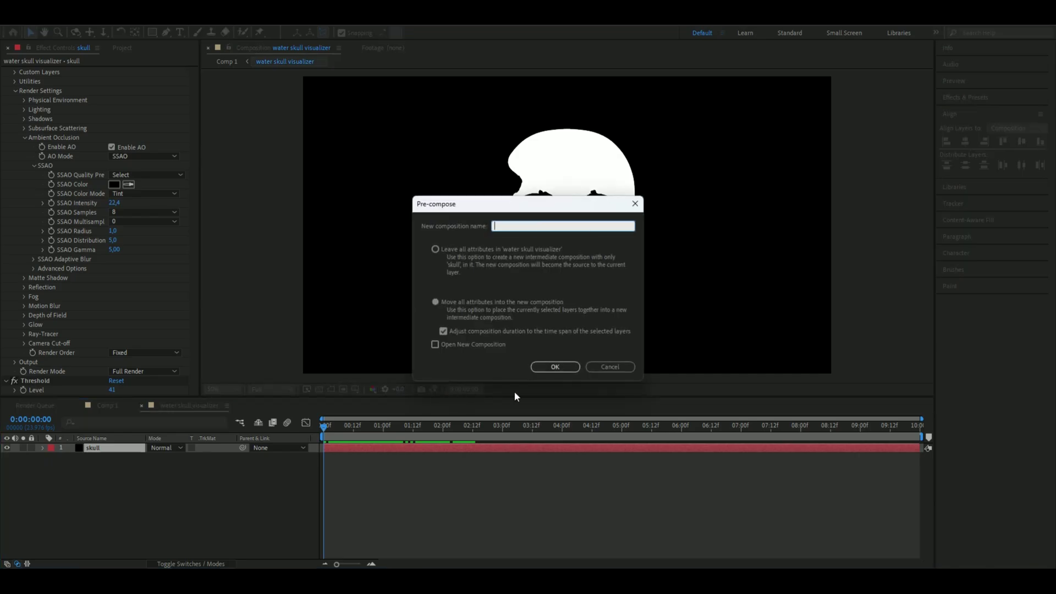
text(ll)
key(Return)
click(8, 447)
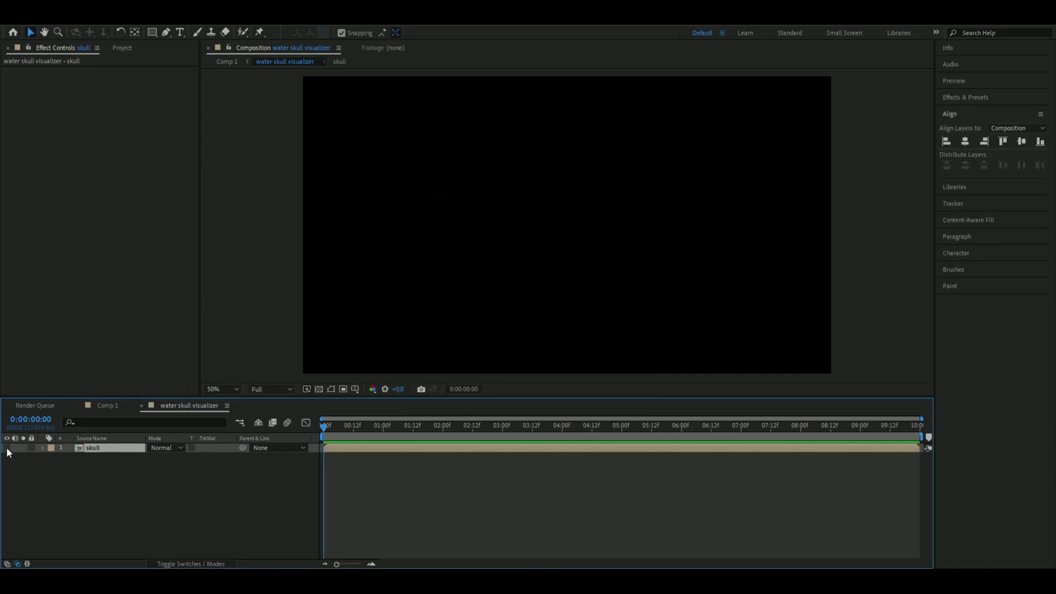
Create a new solid named "water" and apply the Fractal Noise effect to it
right_click(145, 487)
mouse_move(203, 352)
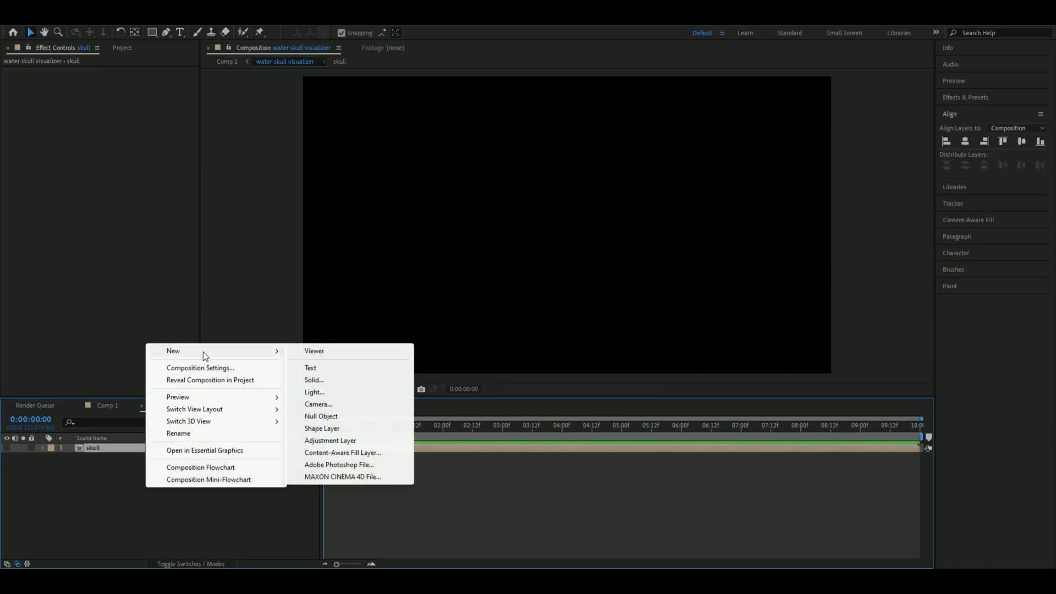
click(364, 379)
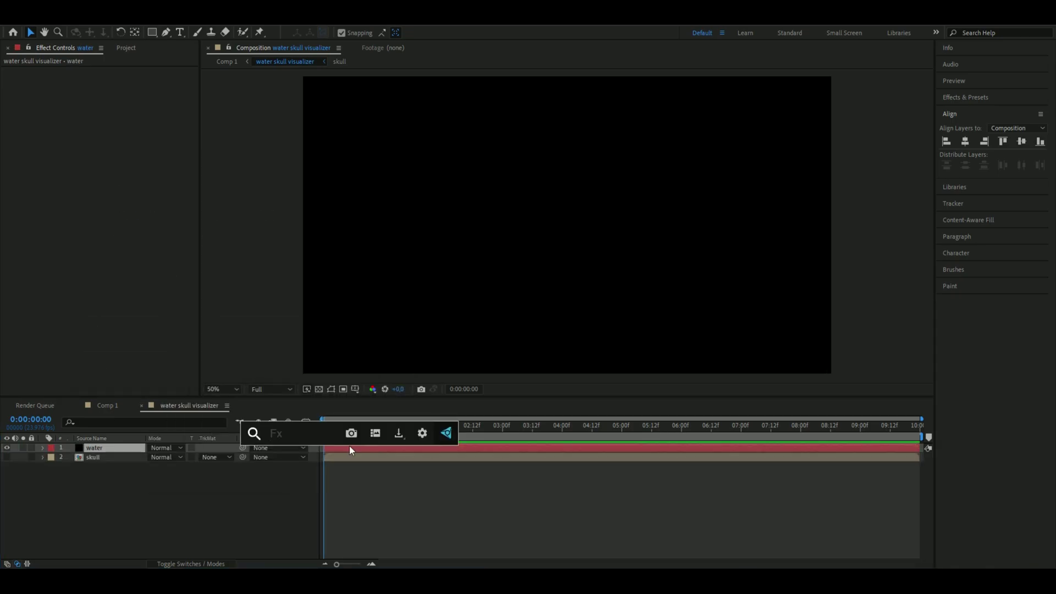
text(fr)
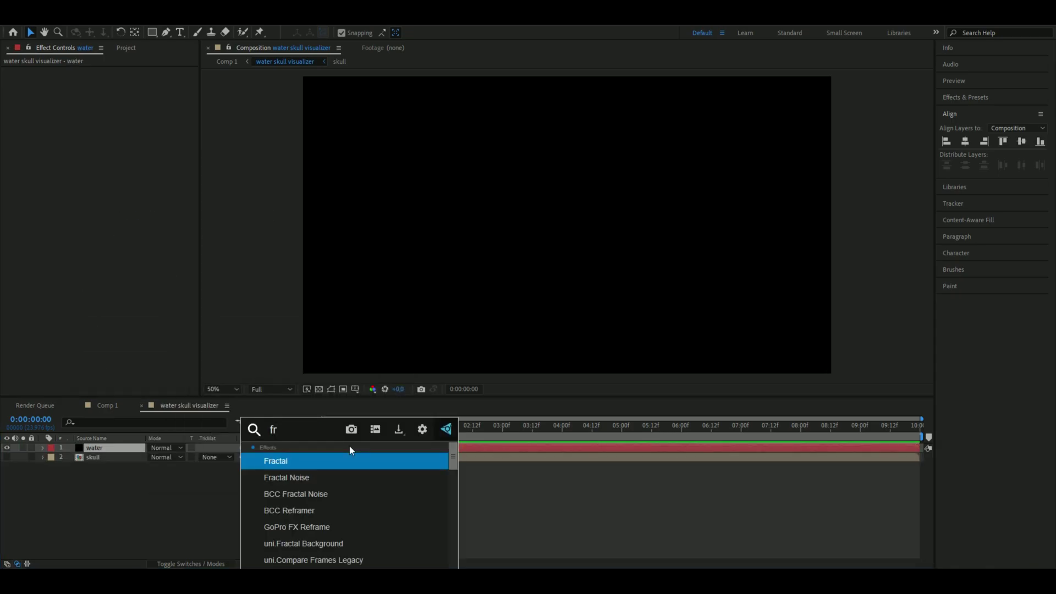
click(349, 477)
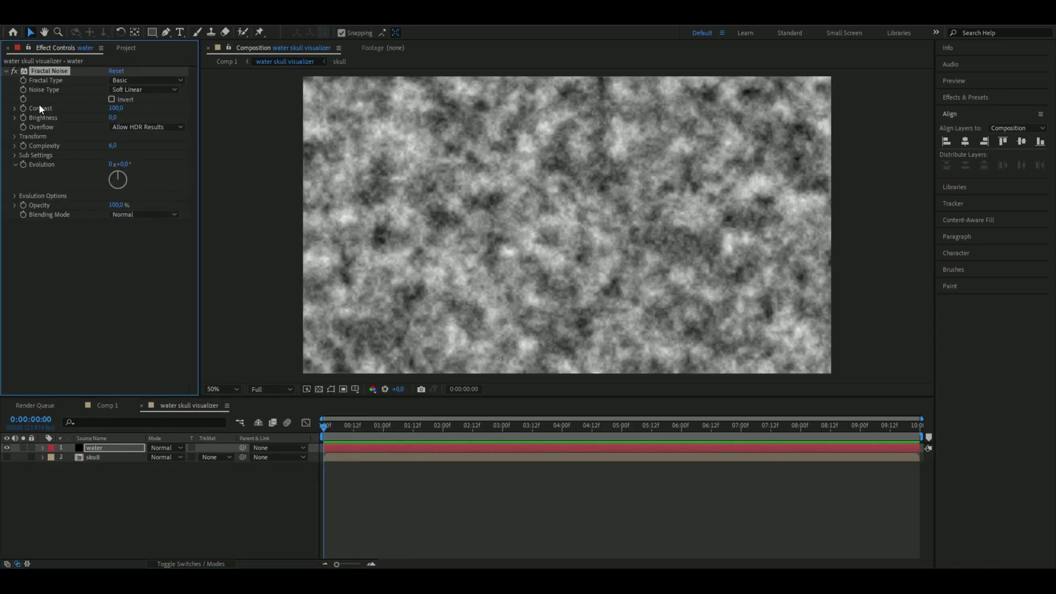
Set the Fractal Noise type to Subscale, the contrast to 200 and the brightness to -10
click(113, 81)
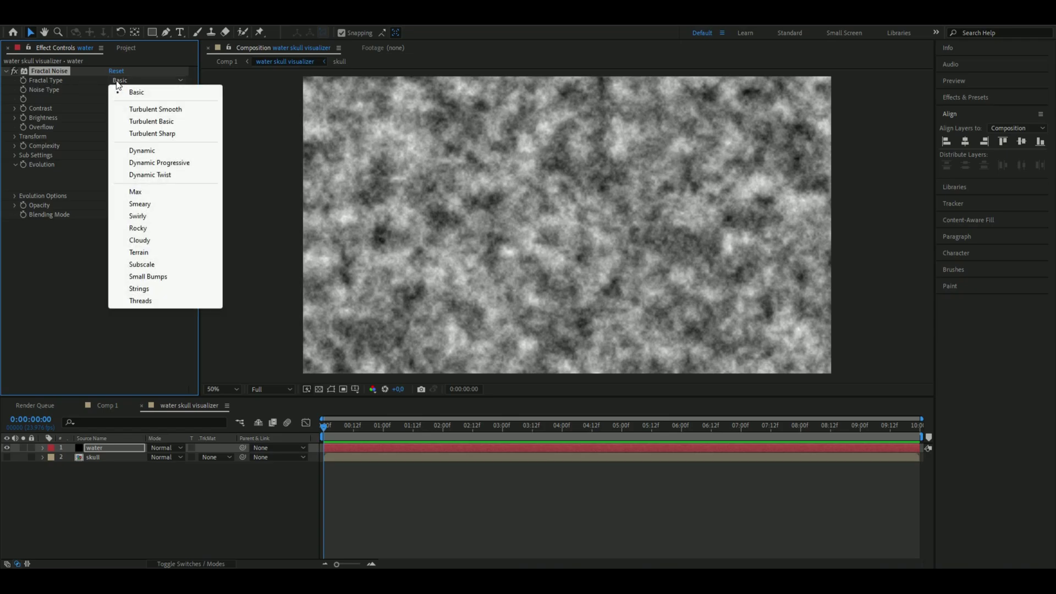
click(150, 267)
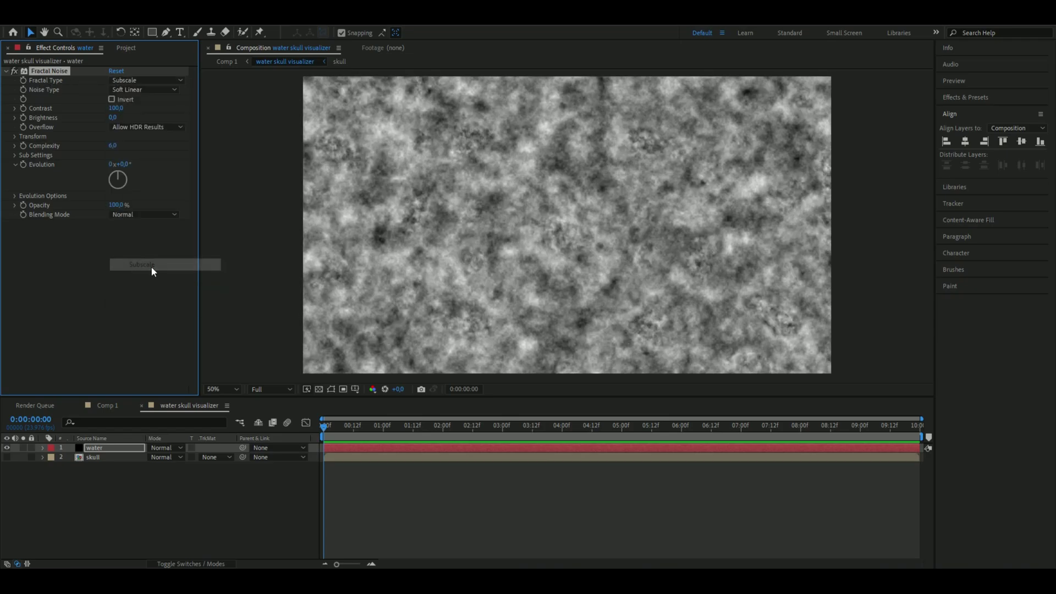
click(117, 109)
text(200)
key(Tab)
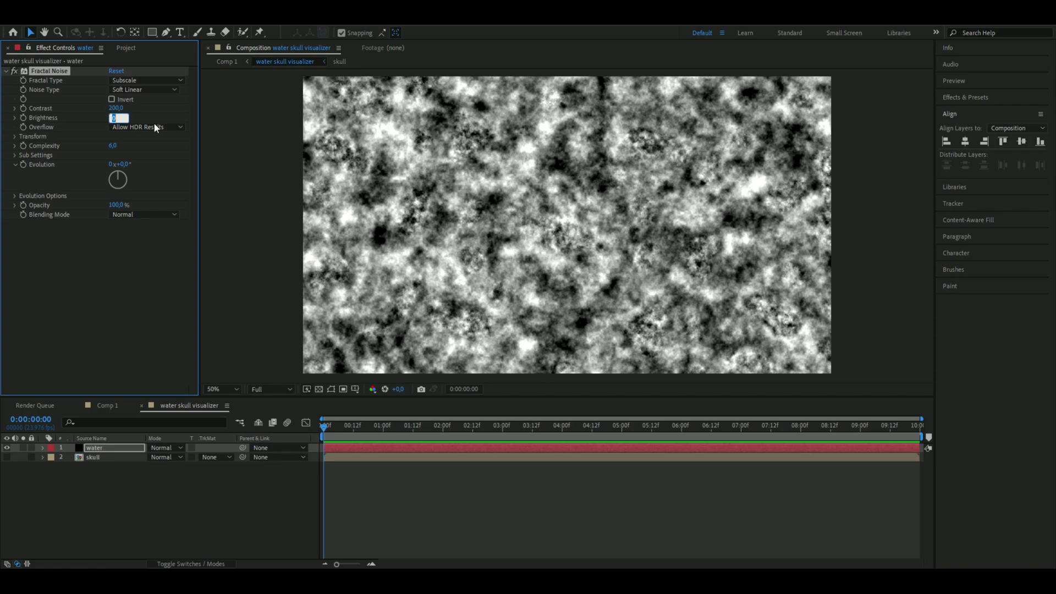
text(-10)
key(Return)
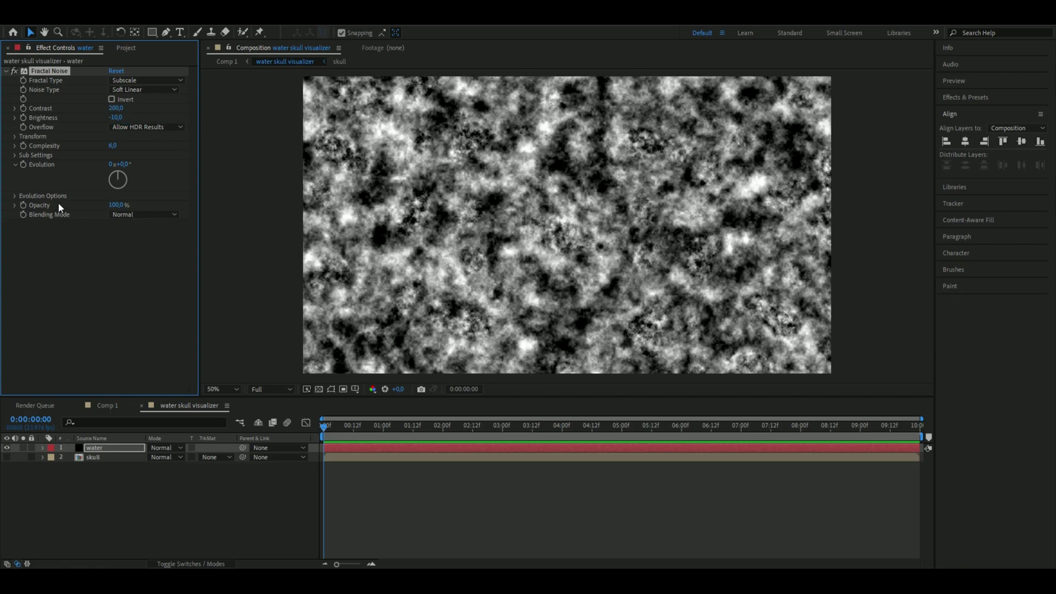
Turn off Uniform Scaling in the Fractal Noise transform settings and set Scale Height to 400
click(15, 137)
click(23, 164)
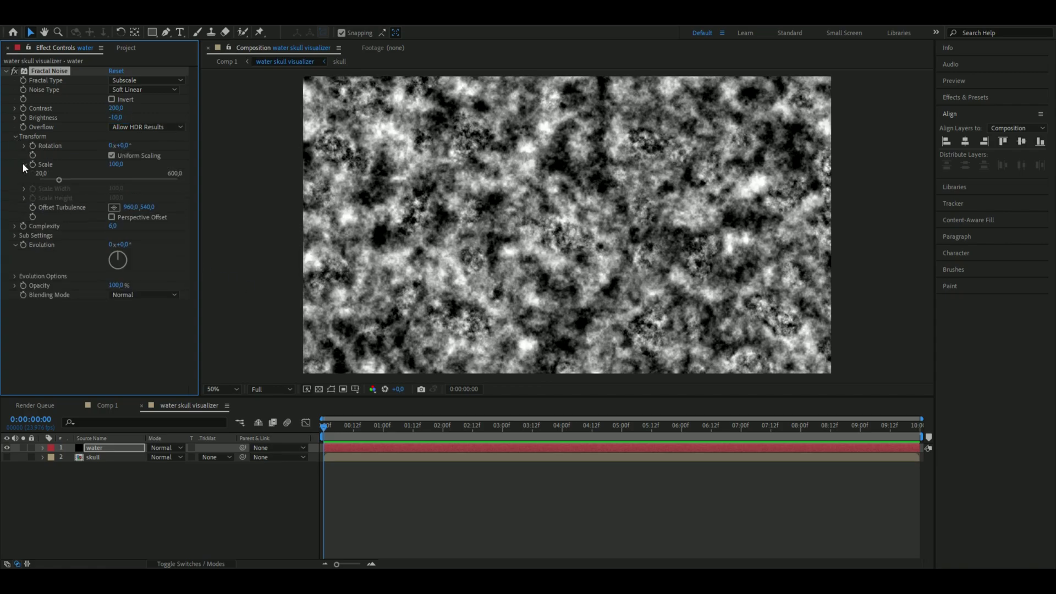
click(112, 157)
click(114, 198)
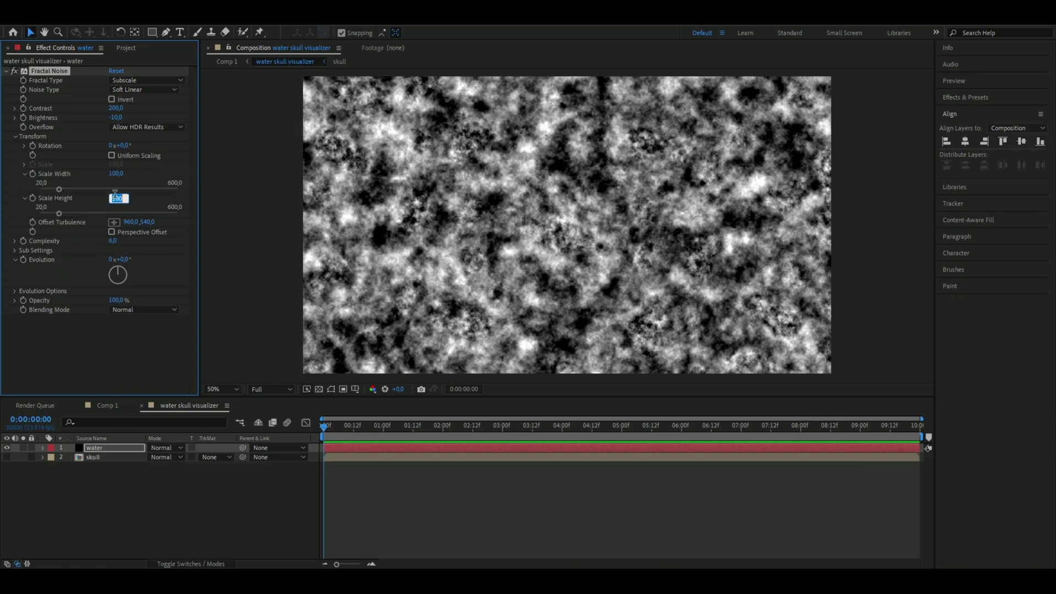
text(400)
key(Return)
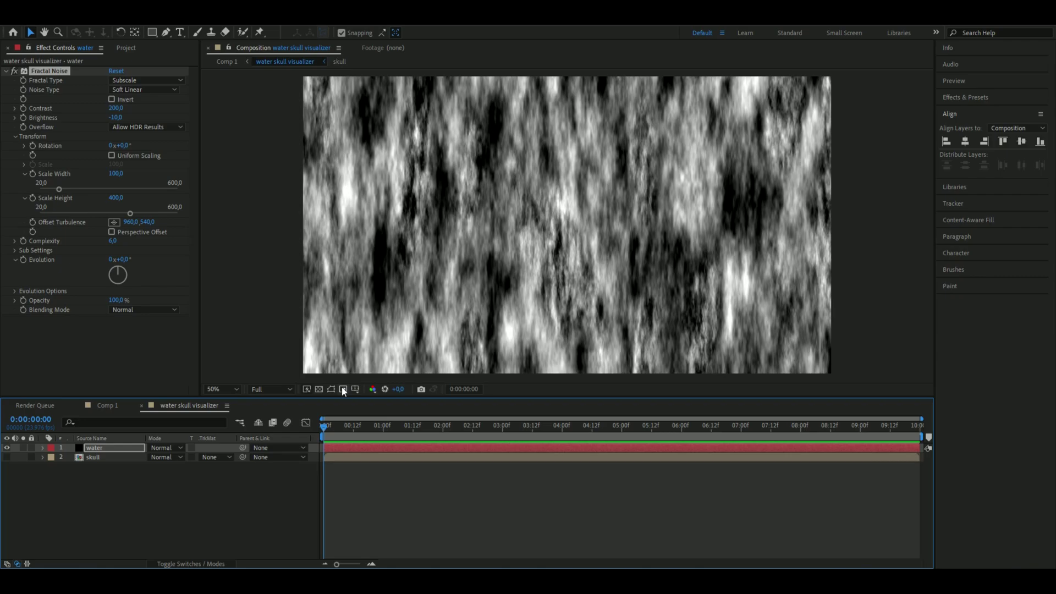
Add the expression time*250 to the Fractal Noise Evolution and preview the animated noise
alt+click(24, 260)
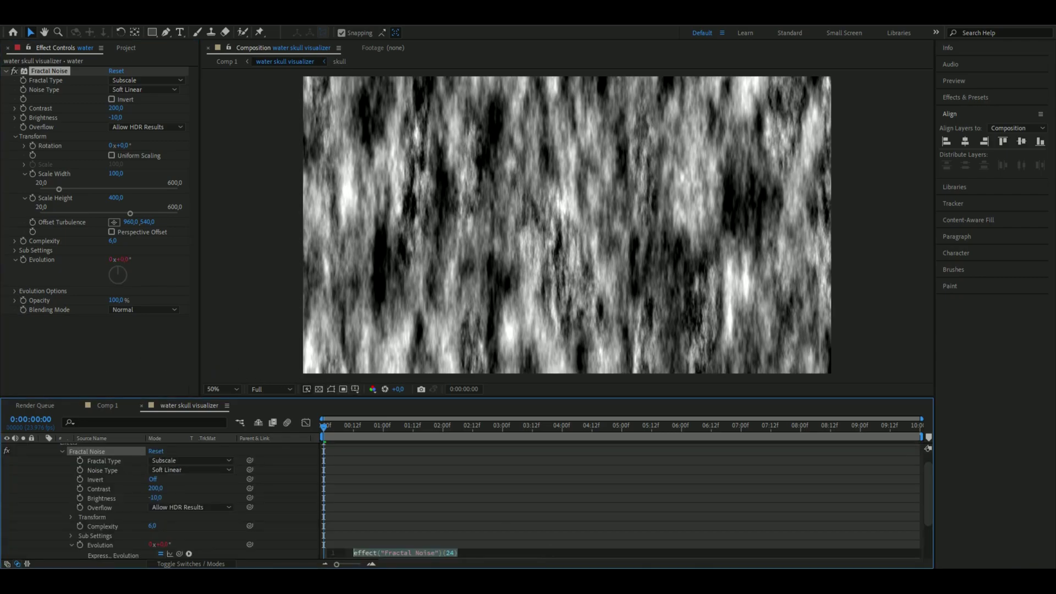
key(BackSpace)
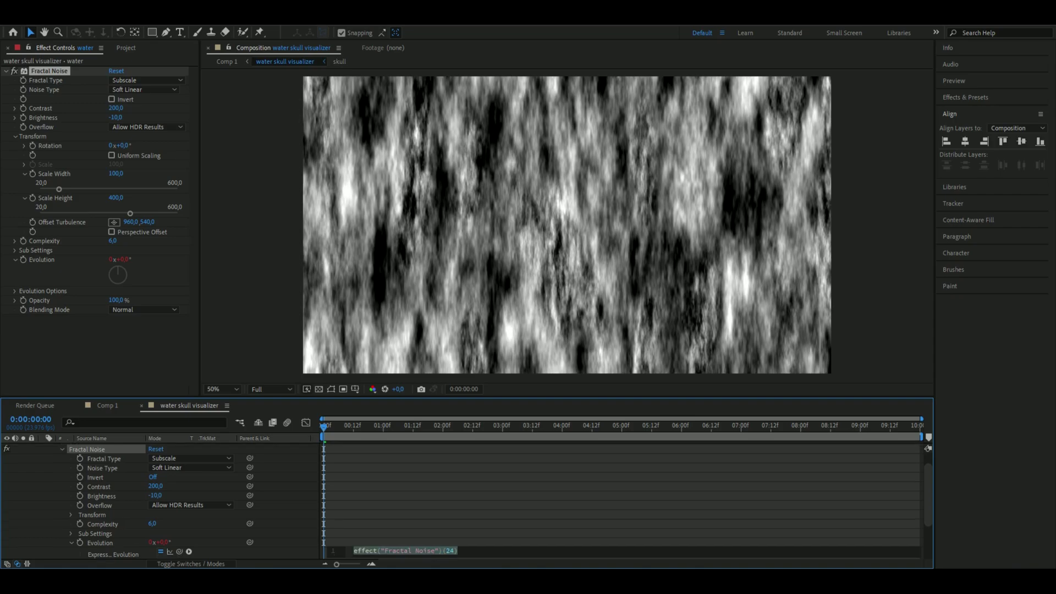
text(time)
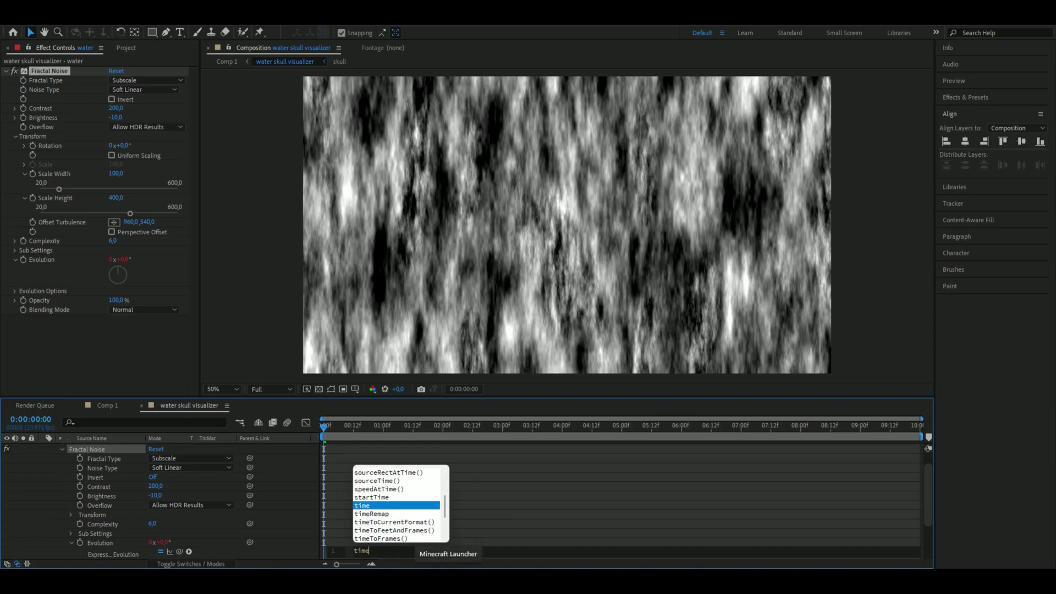
text(*)
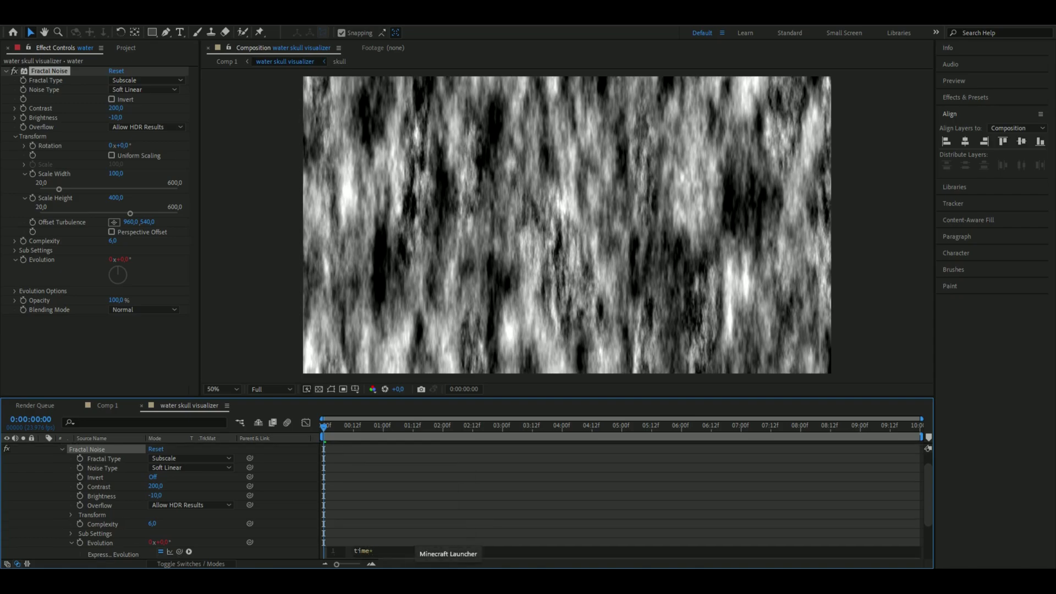
text(250)
click(395, 441)
key(space)
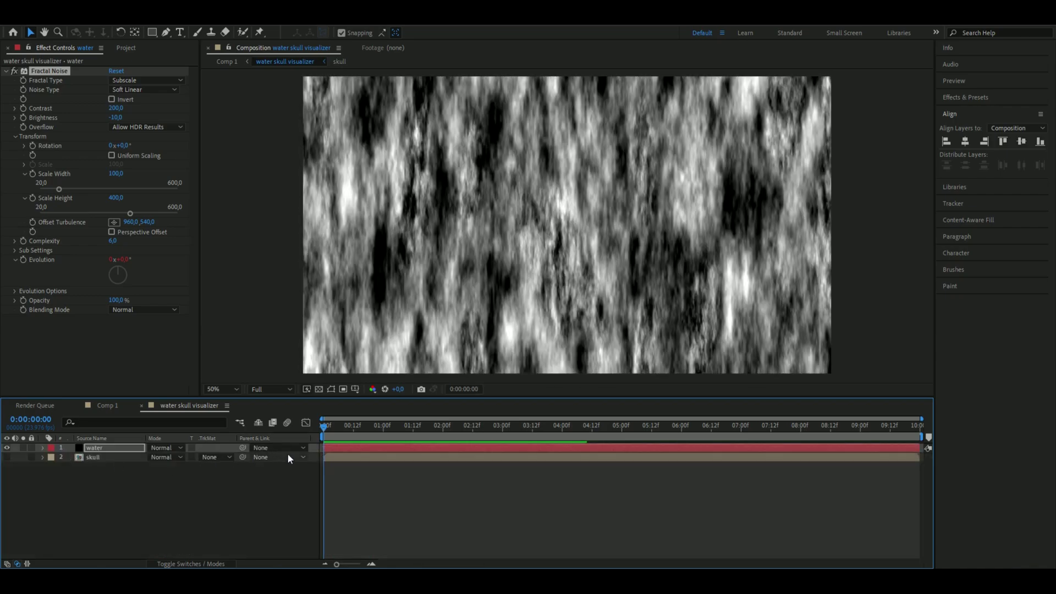
Apply CC Blobbylize to the water layer with the skull layer as its Blob Layer, and check it over time
click(335, 447)
key(ctrl+space)
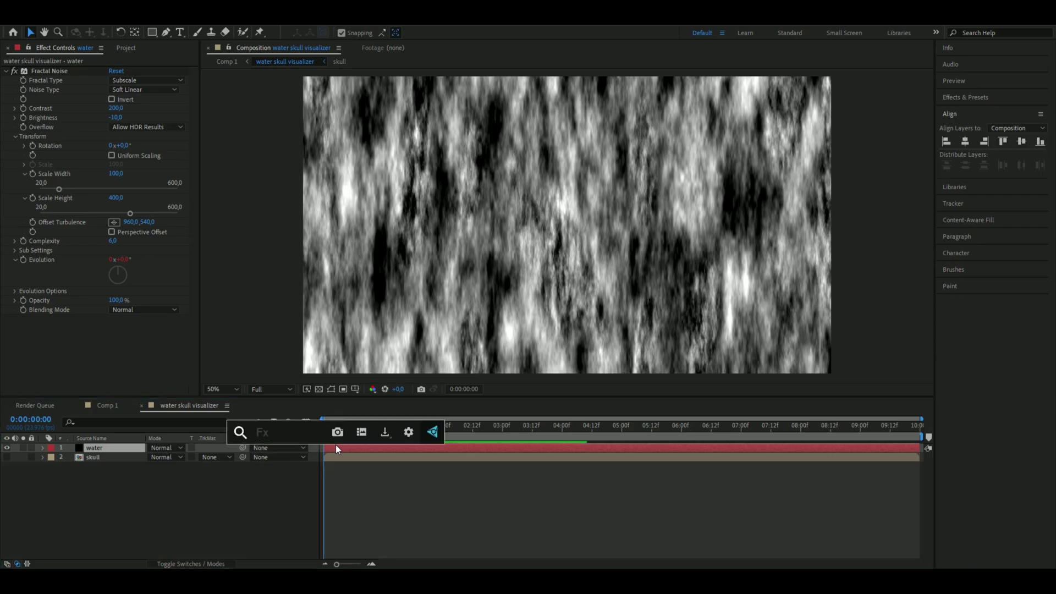
text(cc blob)
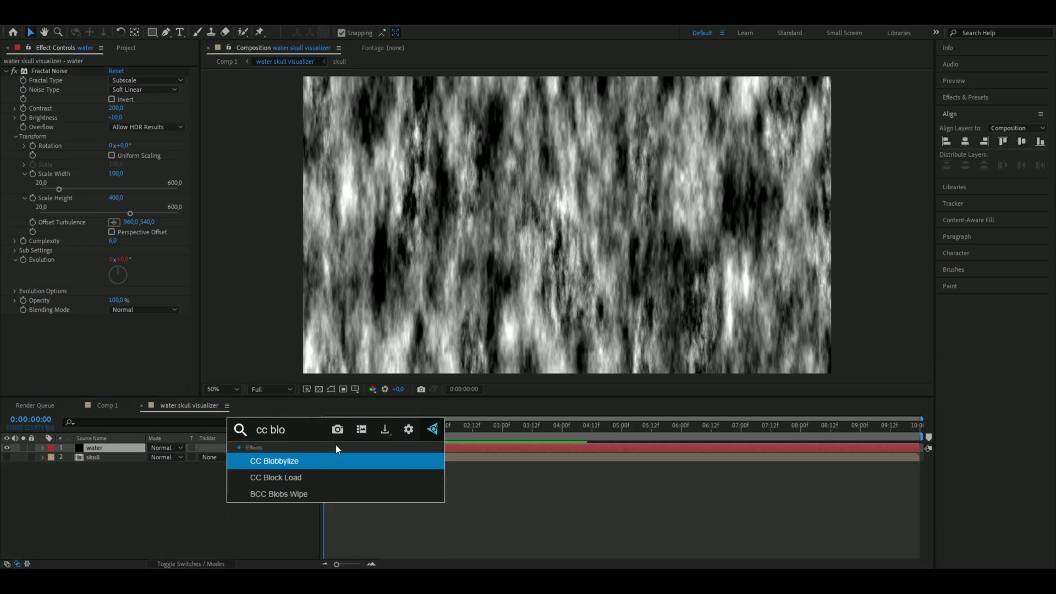
key(Return)
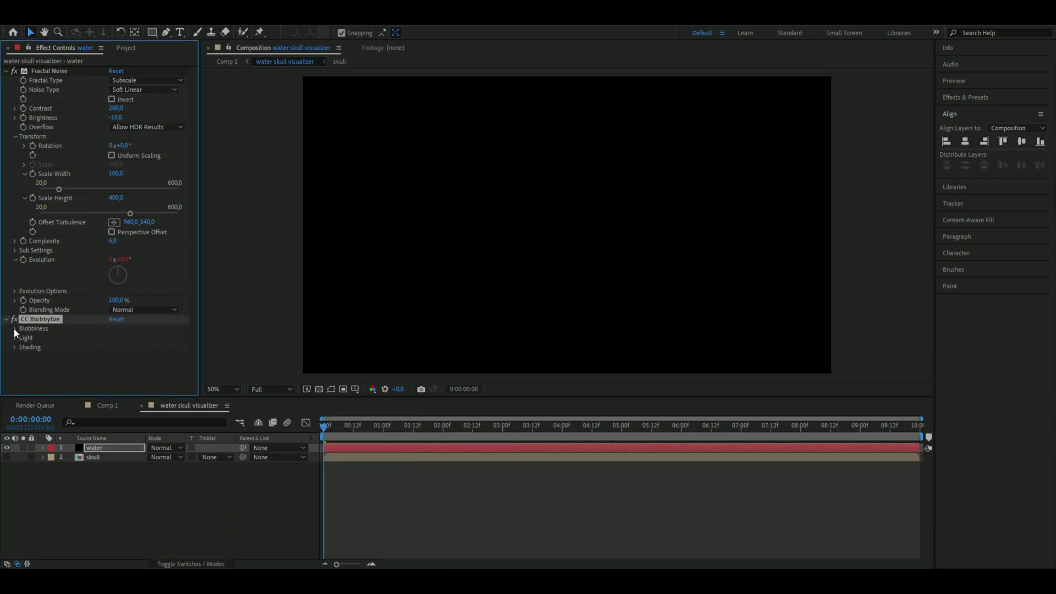
click(14, 329)
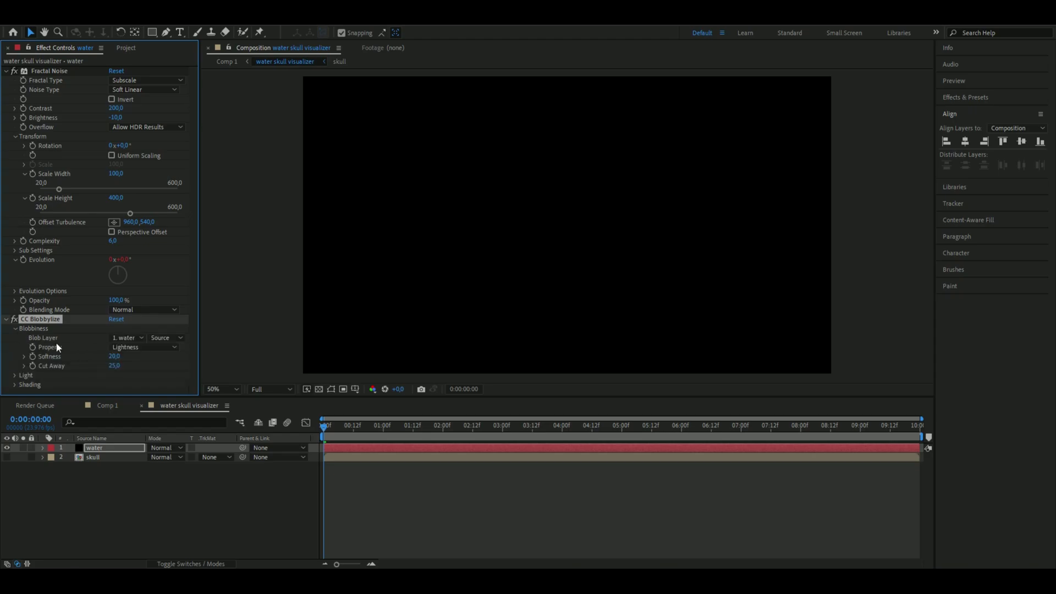
click(119, 338)
click(142, 378)
drag(352, 427, 332, 431)
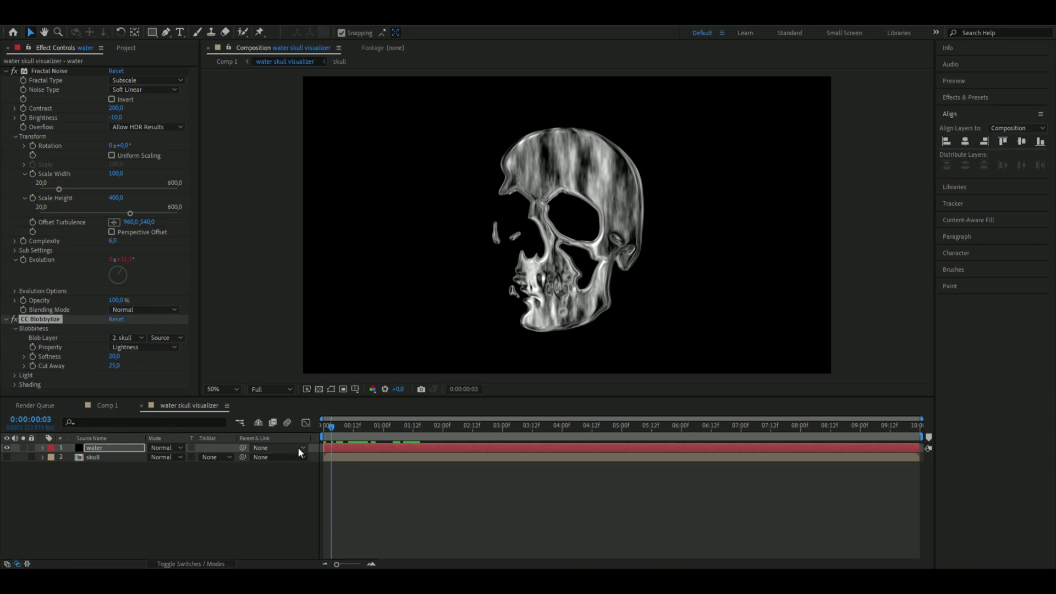
Apply the CC Glass effect to the water layer and expand its Surface settings
key(ctrl+space)
text(cc gl)
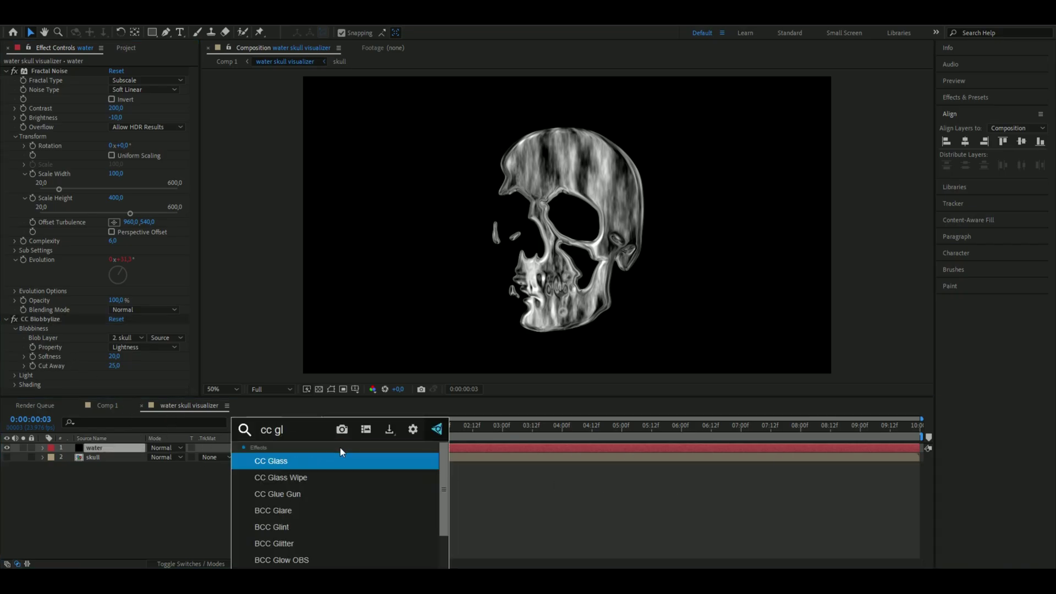
key(Return)
click(15, 373)
scroll(93, 368, down, 3)
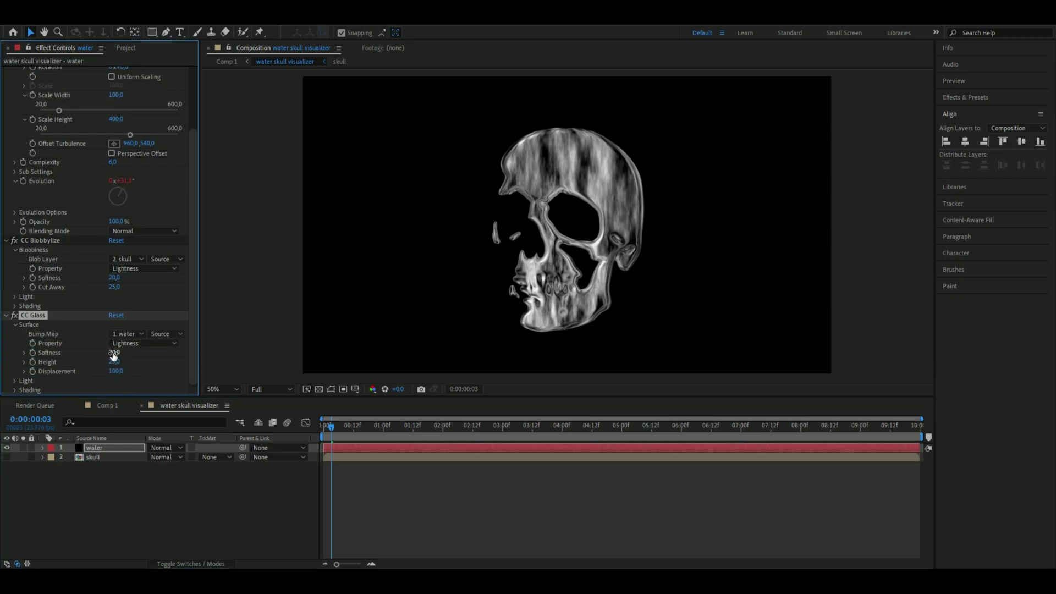
Set the CC Glass Softness to 8,5, Height to 100 and Displacement to 0
click(113, 354)
text(8,5)
key(Return)
click(113, 362)
text(100)
key(Return)
click(116, 372)
text(0)
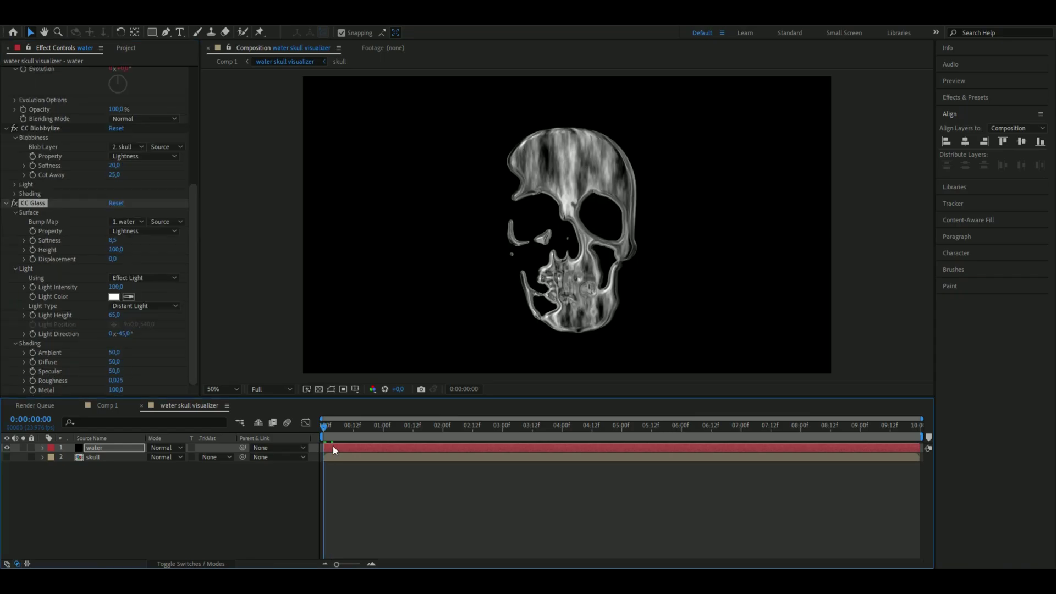
Apply the CC Mr. Mercury effect to the water layer and set its Velocity to 0,5
key(ctrl+space)
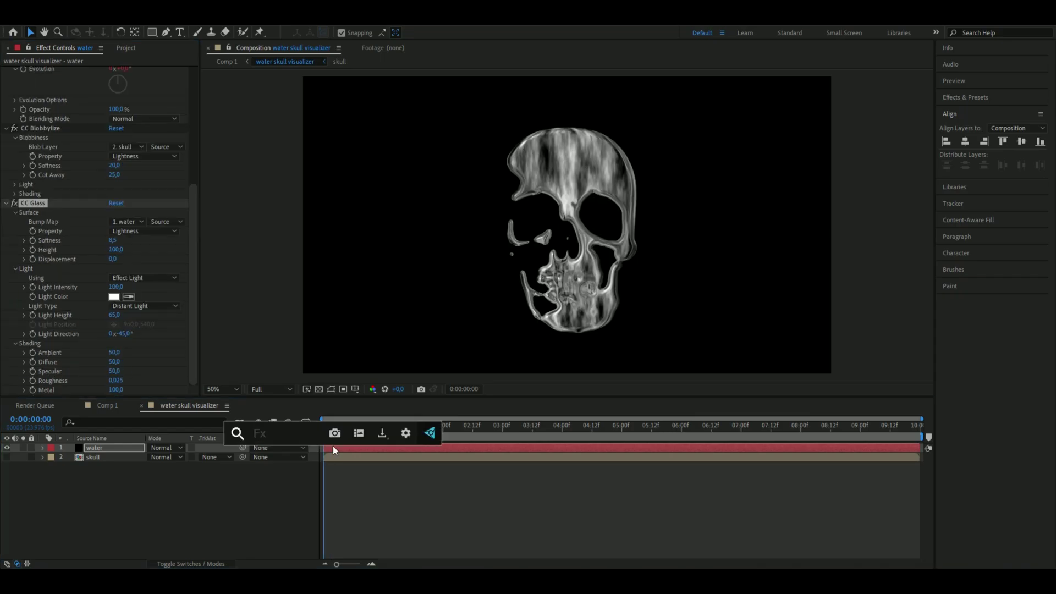
text(cc)
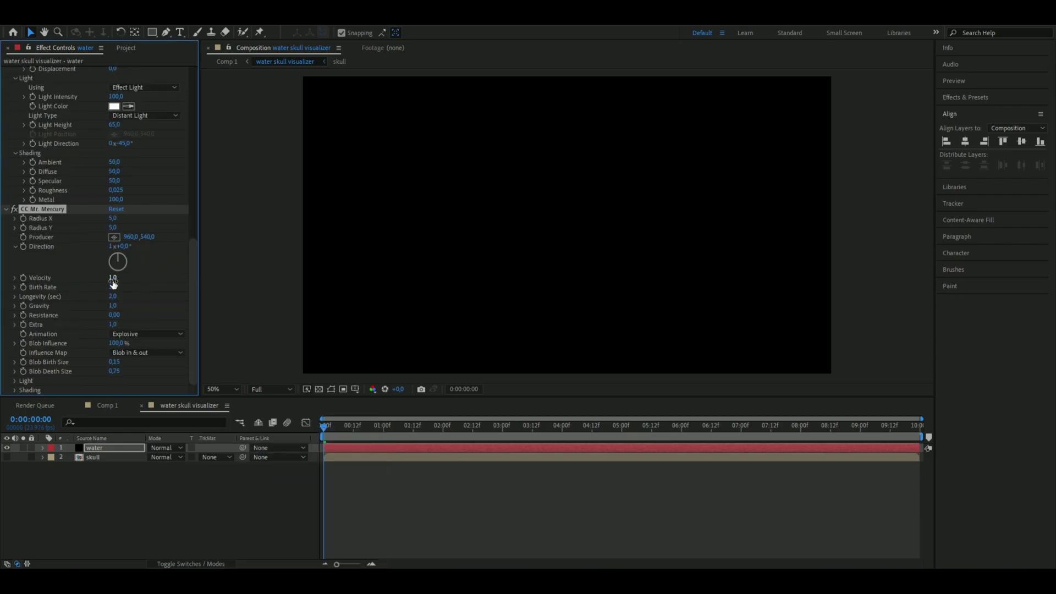
click(113, 278)
text(0,5)
key(Return)
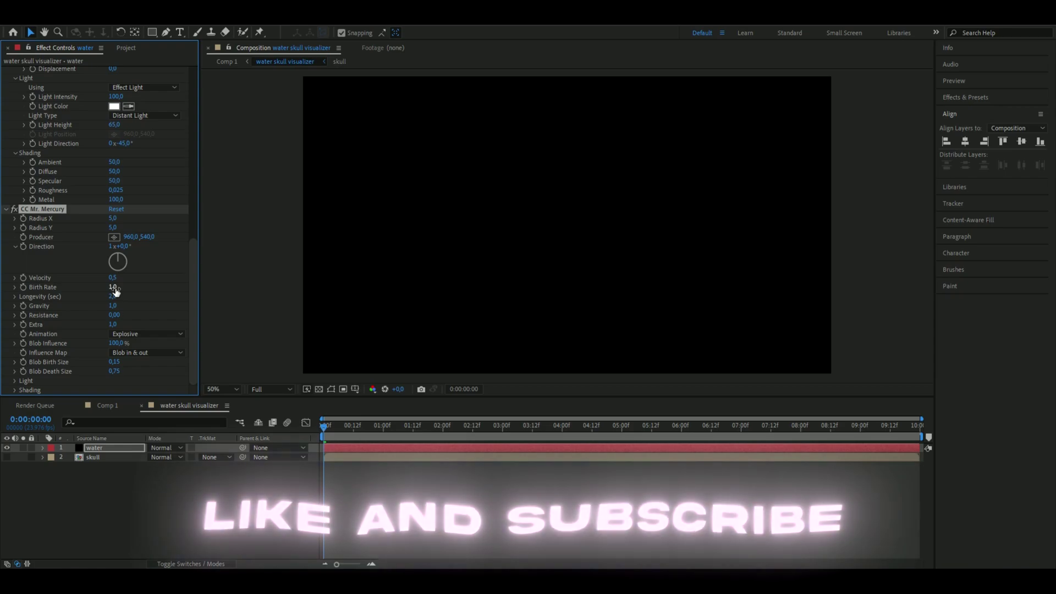
Set the CC Mr. Mercury Birth Rate to 110,4, Longevity to 4 and Blob Birth Size to 0, and preview the motion
click(114, 287)
text(1)
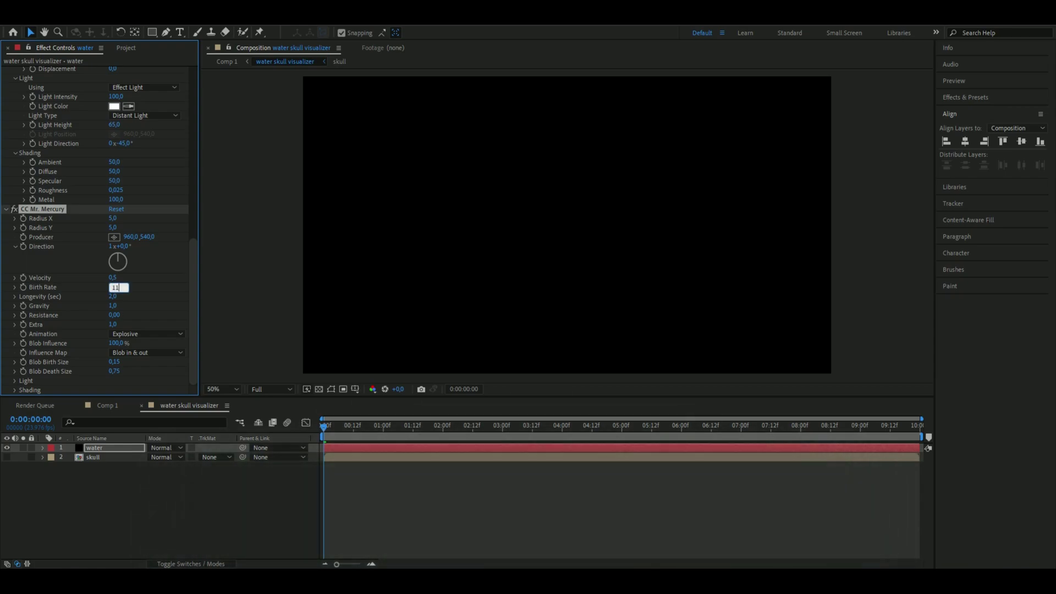
text(10,4)
key(Tab)
text(4)
key(Return)
text(0)
key(Return)
key(space)
Set the CC Mr. Mercury Gravity to 0 and check the skull at different times
click(113, 306)
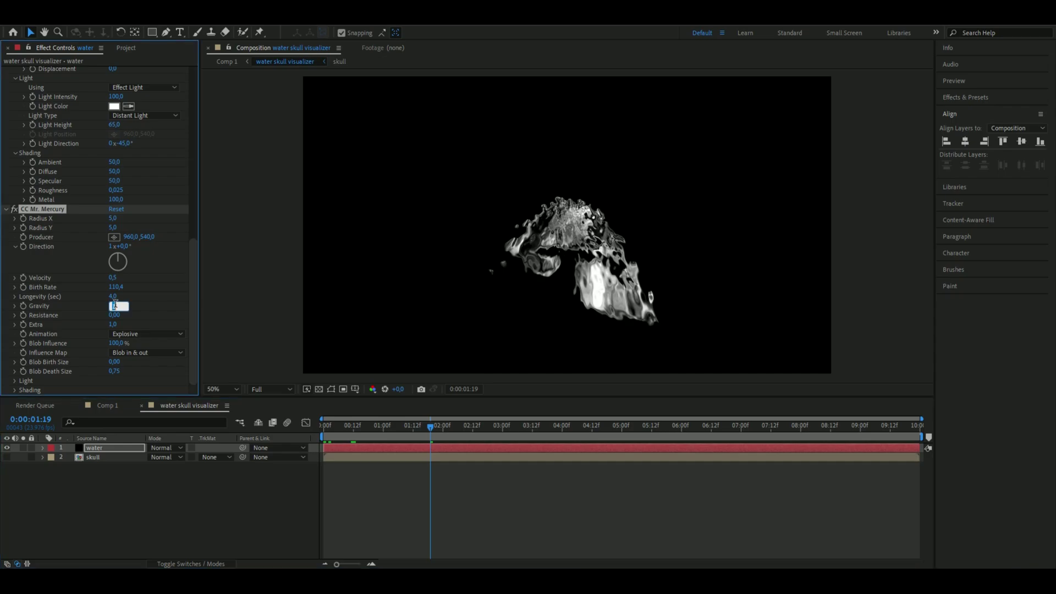
text(0)
key(Return)
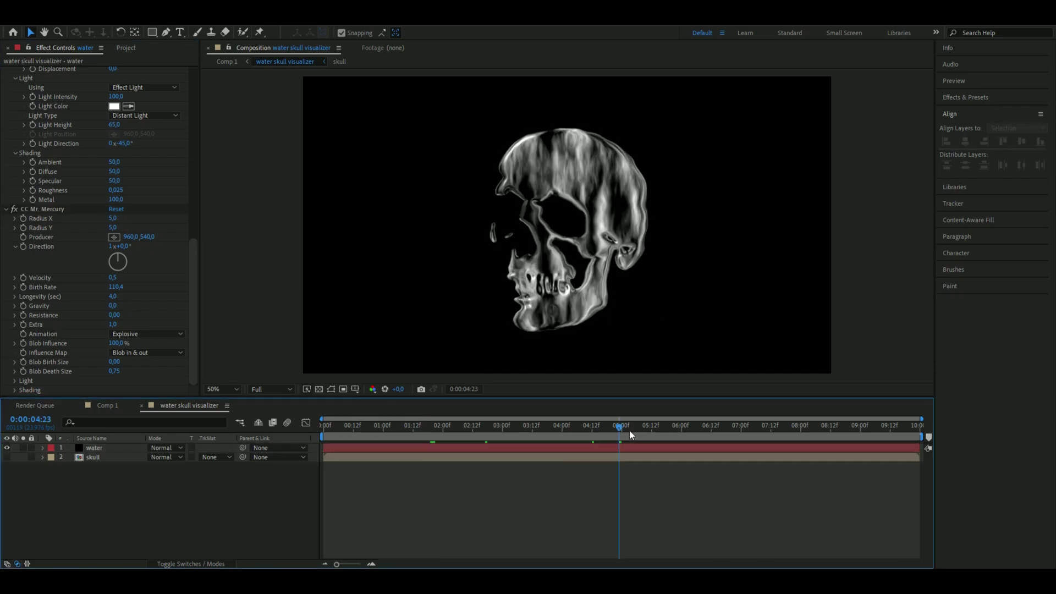
drag(629, 431, 580, 423)
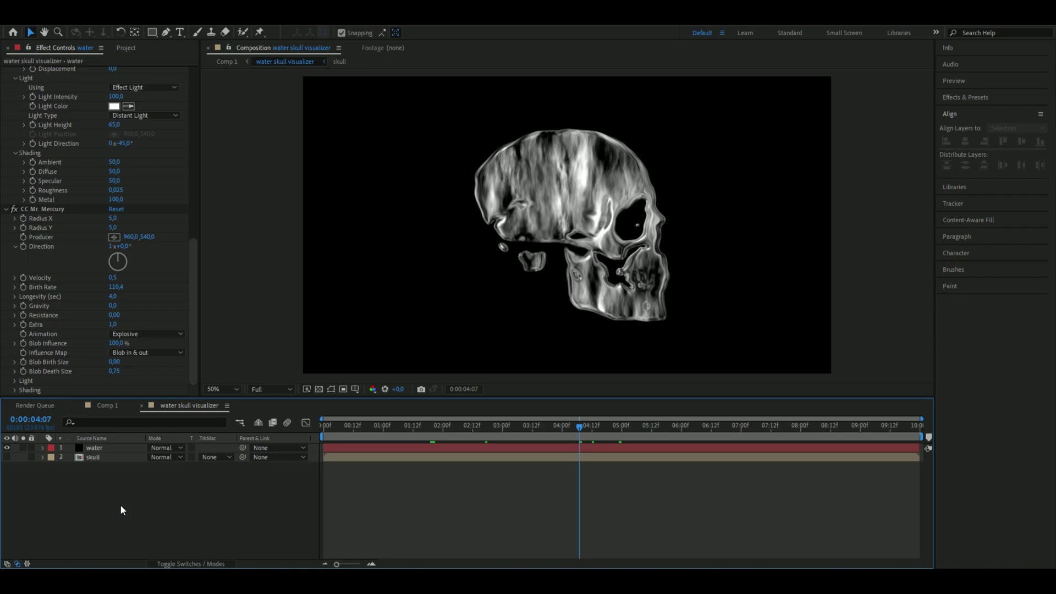
Create a new adjustment layer above the water layer and apply the 4-Color Gradient effect to it
key(ctrl+alt+y)
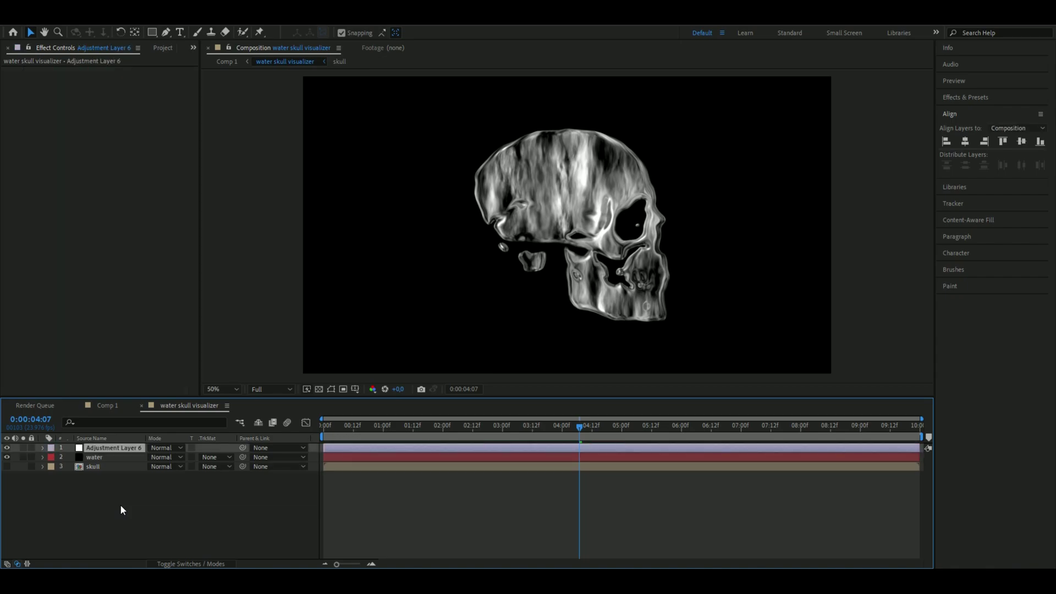
key(ctrl+space)
text(4)
key(Return)
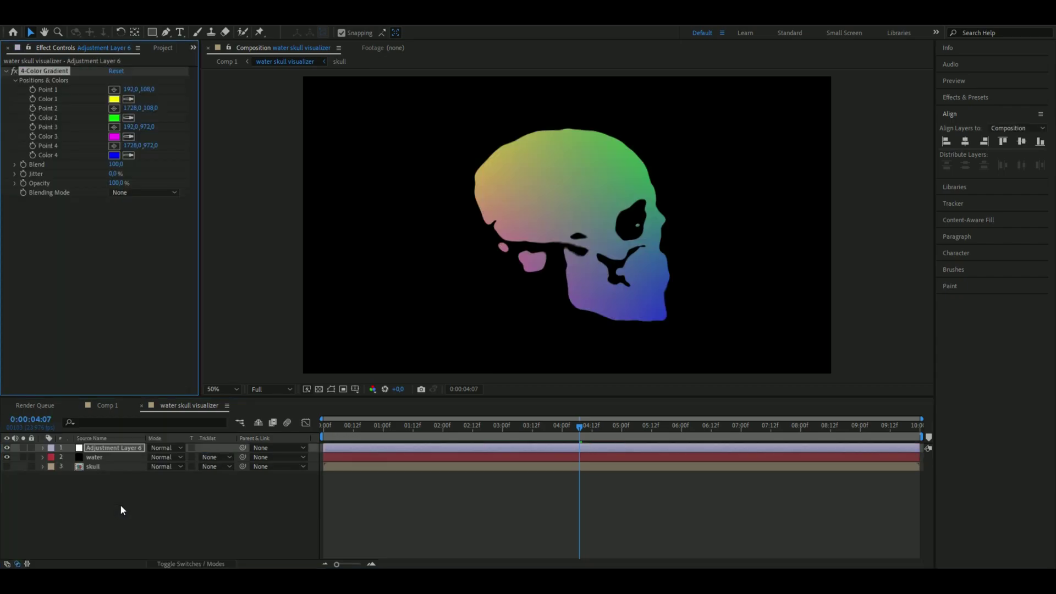
Change Color 4 of the gradient to light blue and sample it for Colors 3, 2 and 1
click(111, 156)
drag(164, 126, 163, 138)
click(244, 81)
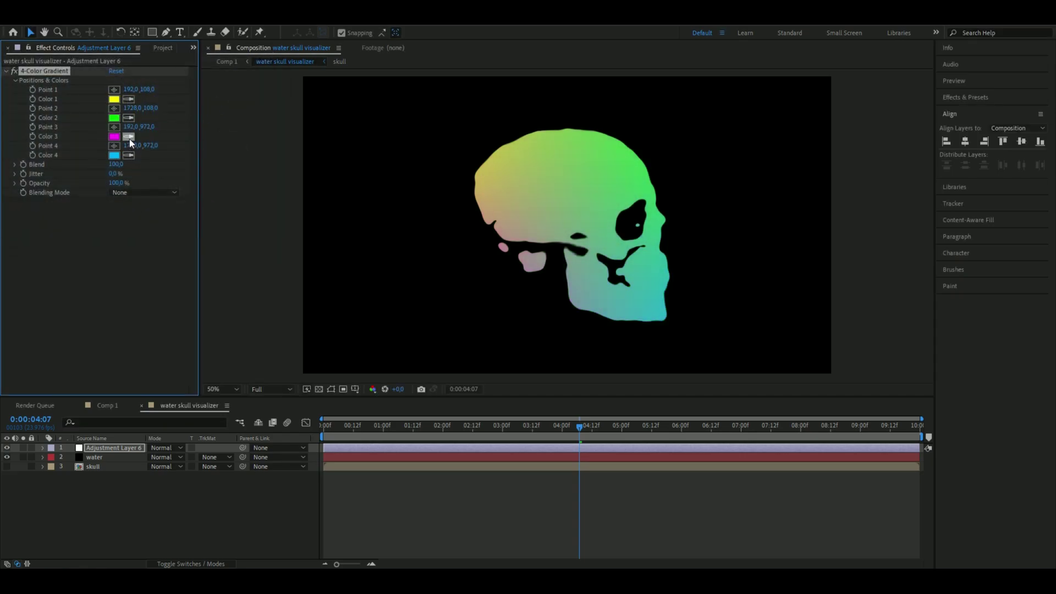
click(130, 136)
click(116, 156)
click(129, 117)
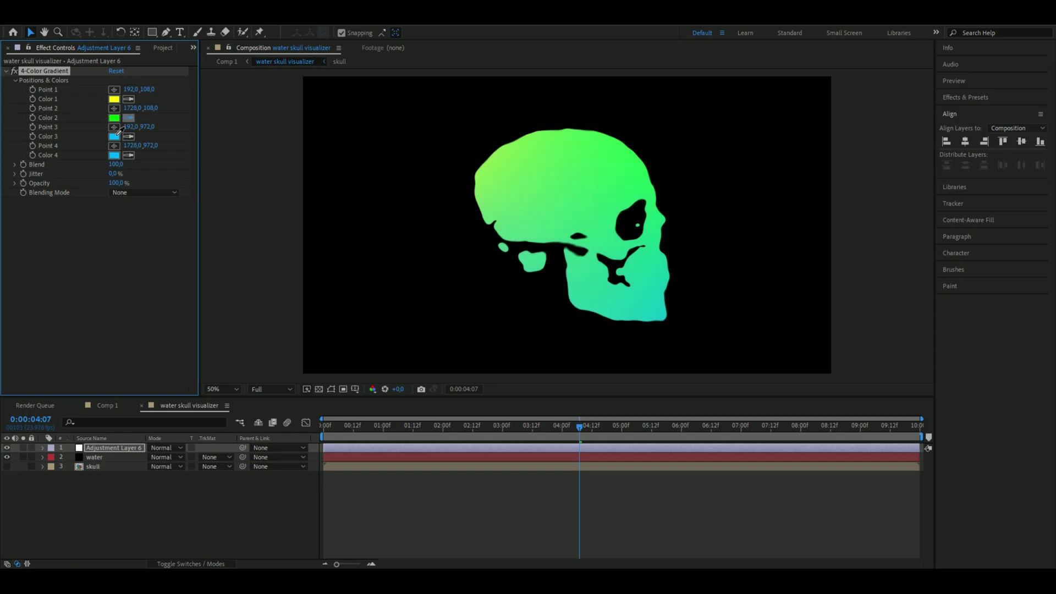
click(116, 155)
click(129, 99)
click(115, 156)
Set the 4-Color Gradient blending mode to Color and its opacity to 37%
click(126, 195)
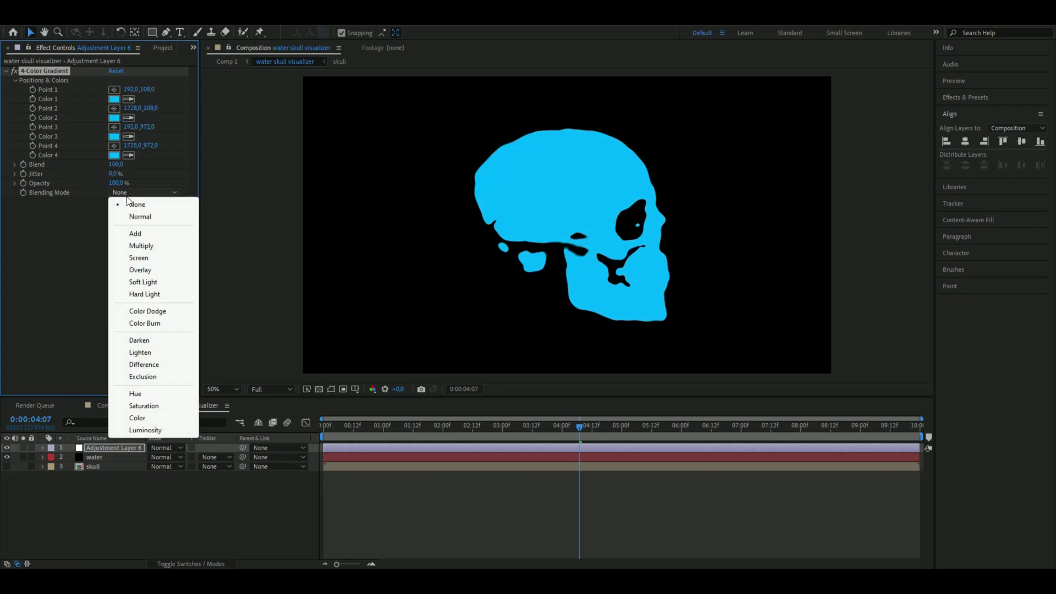
click(149, 418)
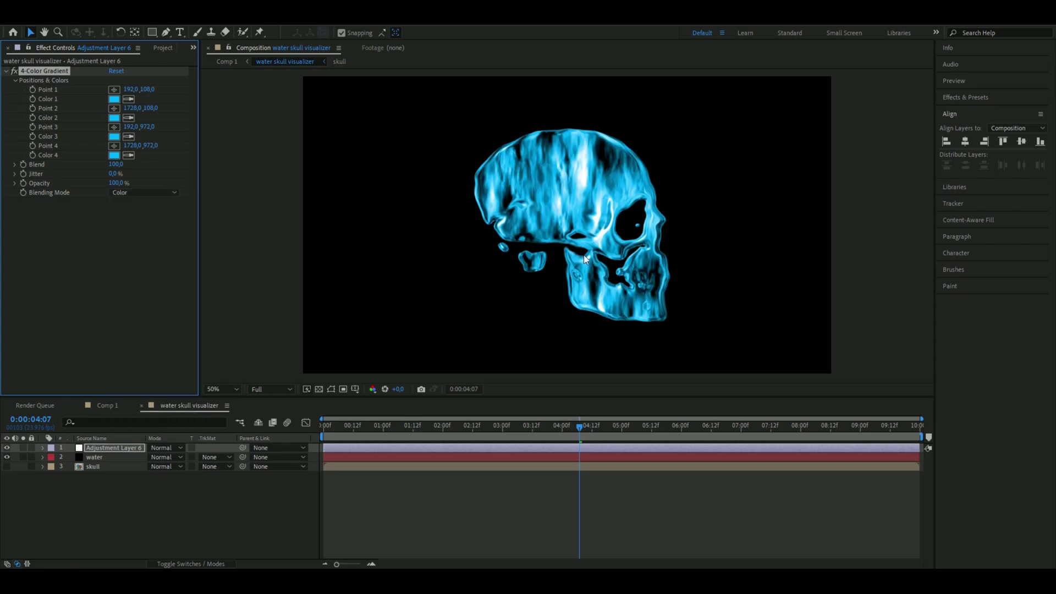
click(116, 183)
text(37)
key(Return)
Apply the S_Rays effect to the adjustment layer with Rays Length 1 and Rays Brightness 1,5
click(348, 448)
key(ctrl+space)
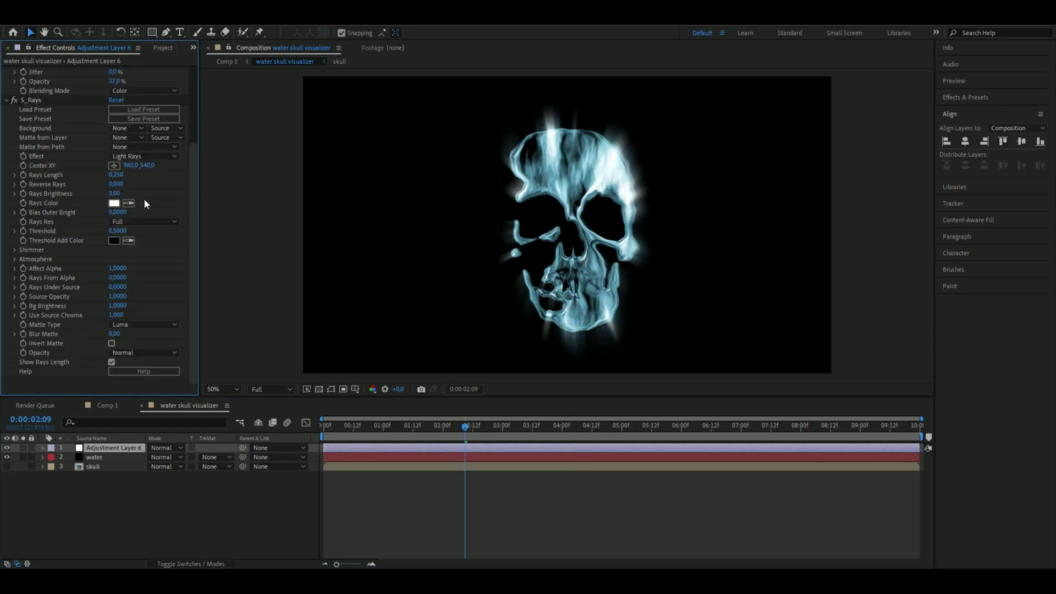
click(116, 175)
text(1)
key(Return)
click(115, 193)
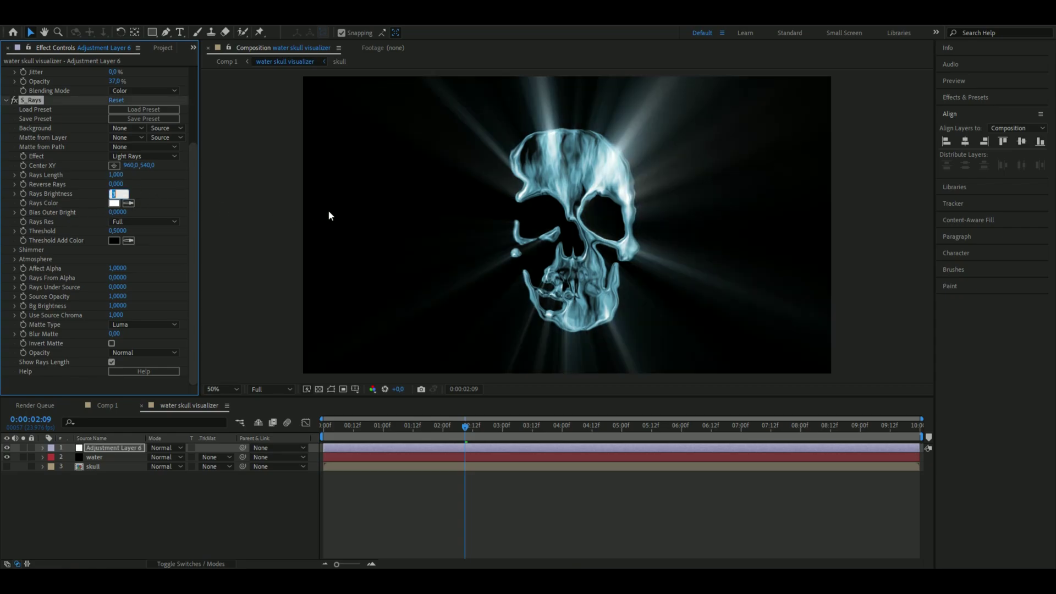
text(1,5)
key(Return)
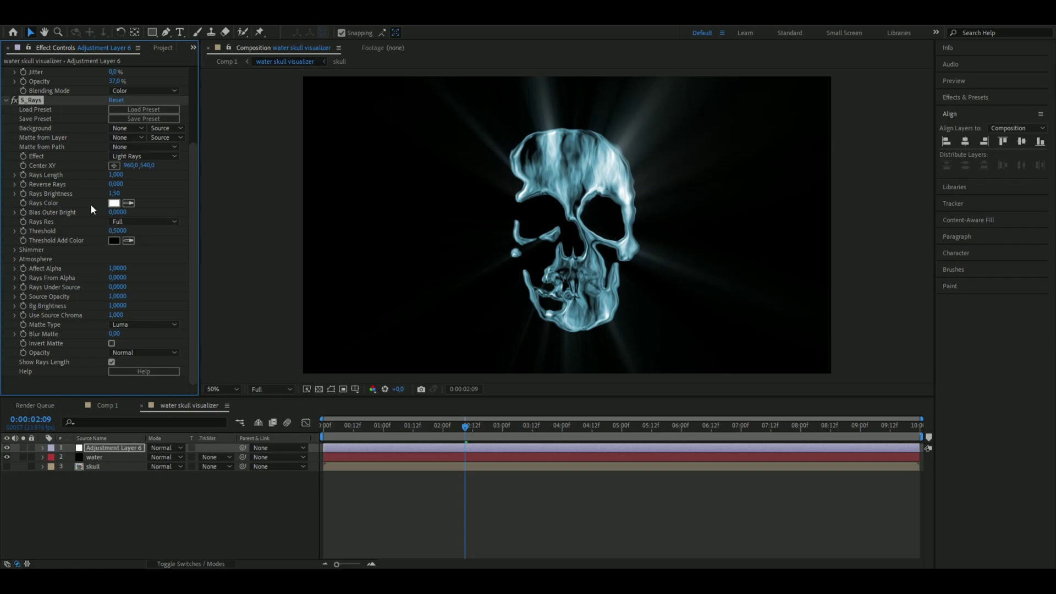
Change the S_Rays Rays Color to a pale blue
click(114, 203)
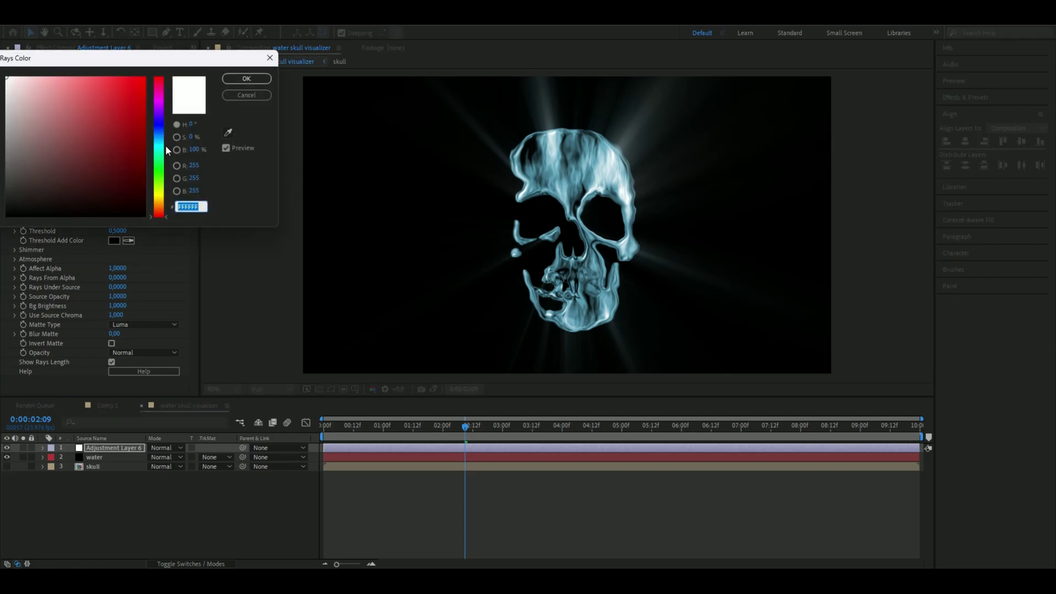
click(159, 139)
click(48, 76)
click(34, 76)
click(159, 131)
drag(34, 77, 26, 75)
click(246, 78)
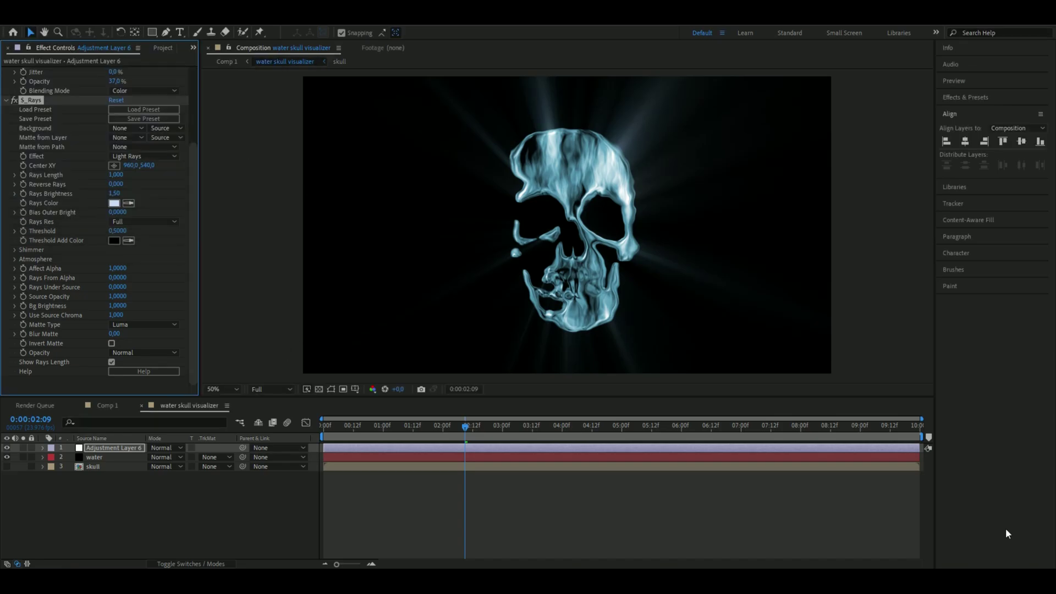
Apply the Deep Glow effect to the adjustment layer and set its Radius to 1110
click(470, 449)
key(ctrl+space)
text(de)
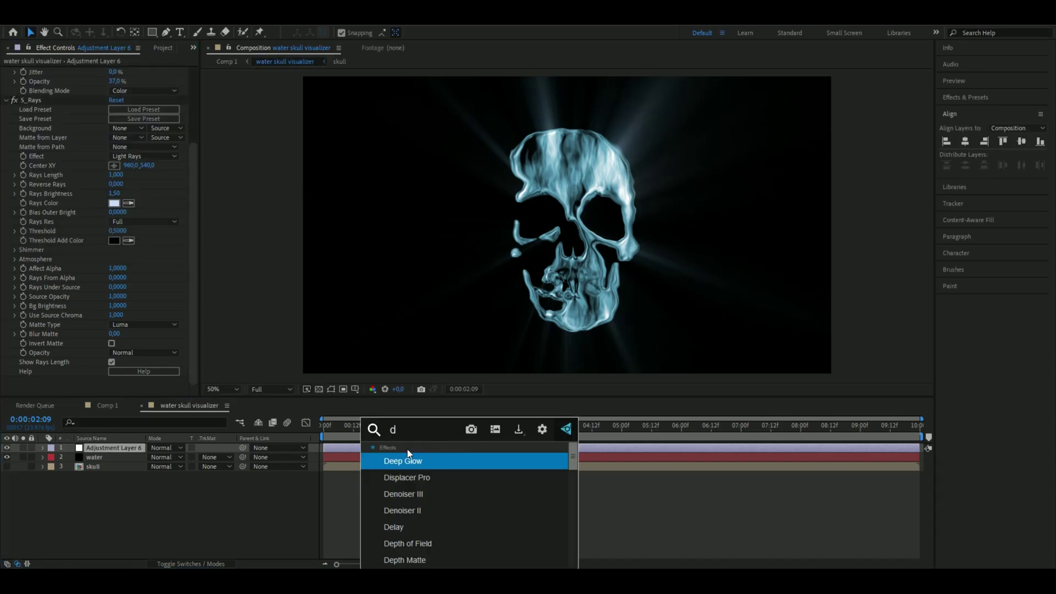
click(407, 457)
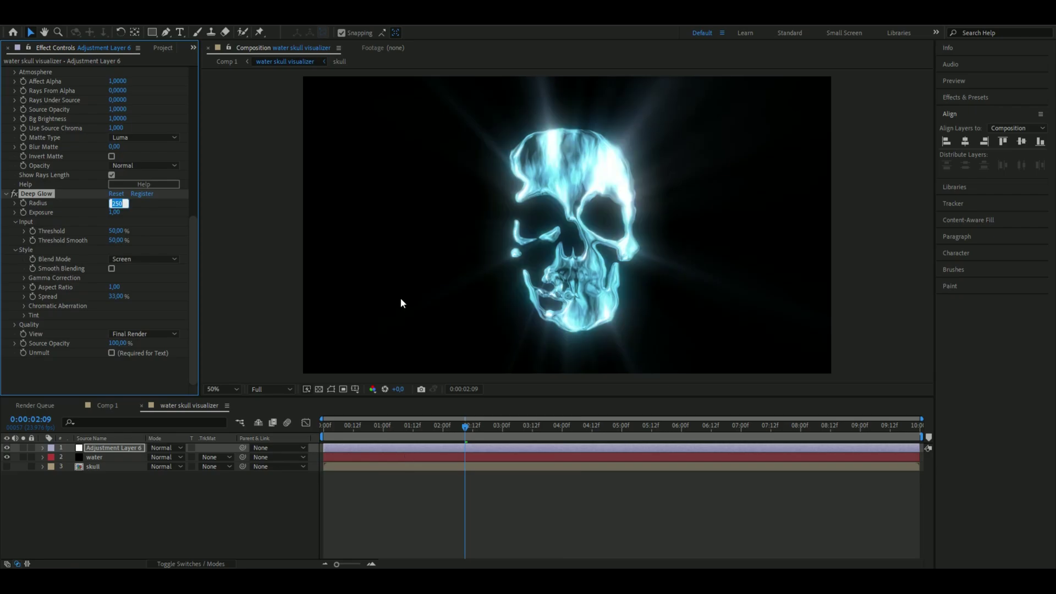
text(1110)
key(Return)
Set the Deep Glow Exposure to 0,53 and enable Smooth Blending
click(123, 211)
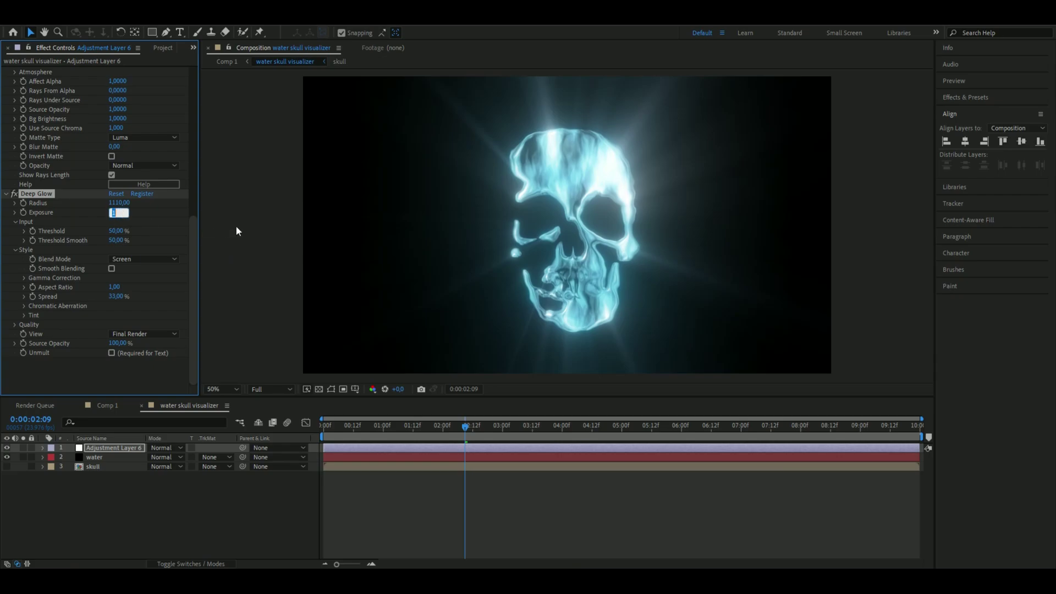
text(0.53)
key(Return)
click(112, 268)
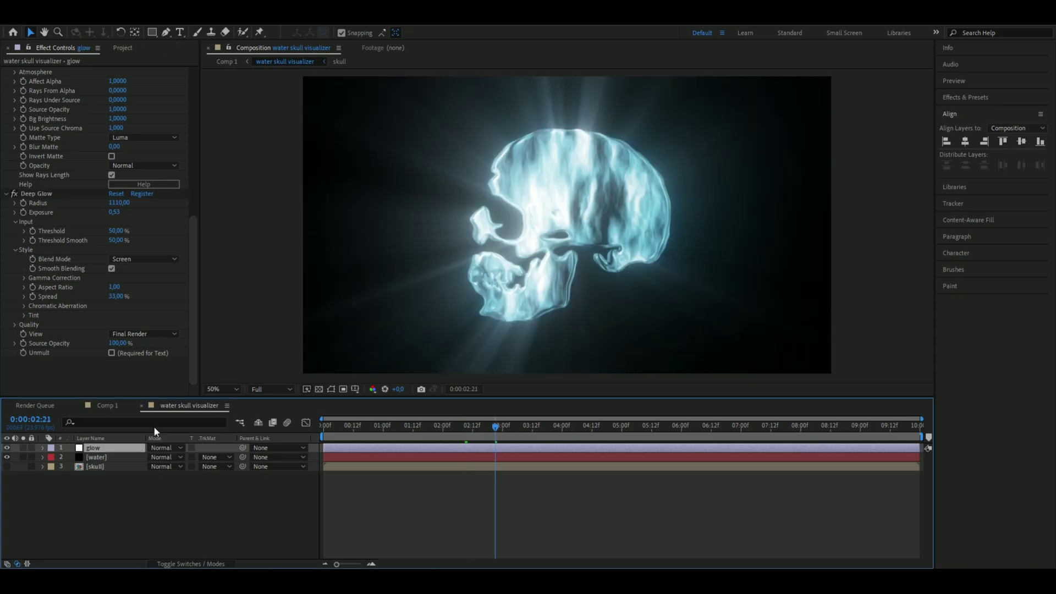
Create another adjustment layer above the glow layer, apply the uni.Heatwave effect to it and preview the animation
key(ctrl+alt+y)
key(ctrl+space)
text(heat)
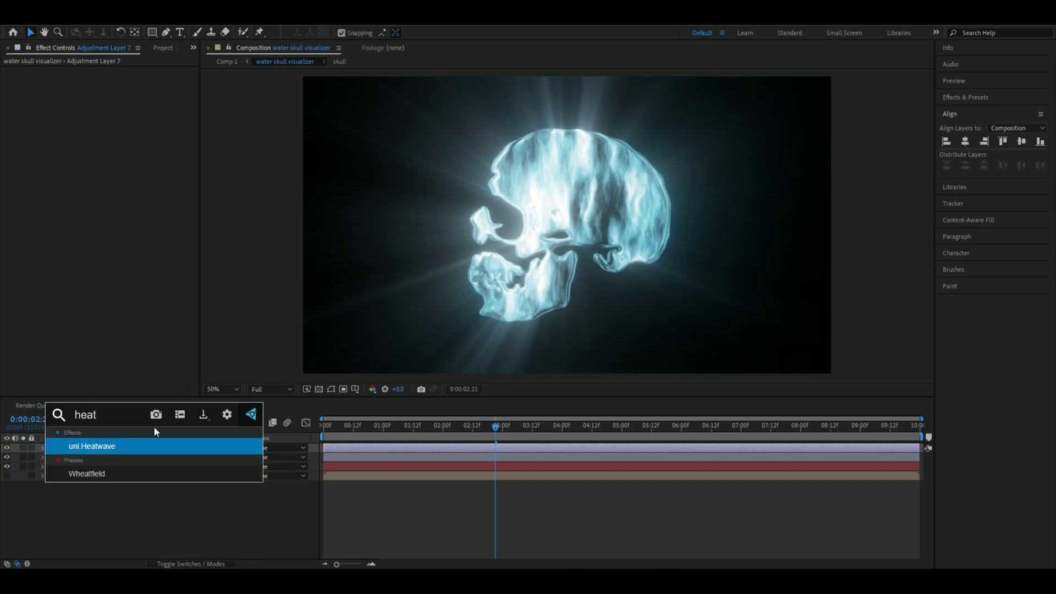
key(Return)
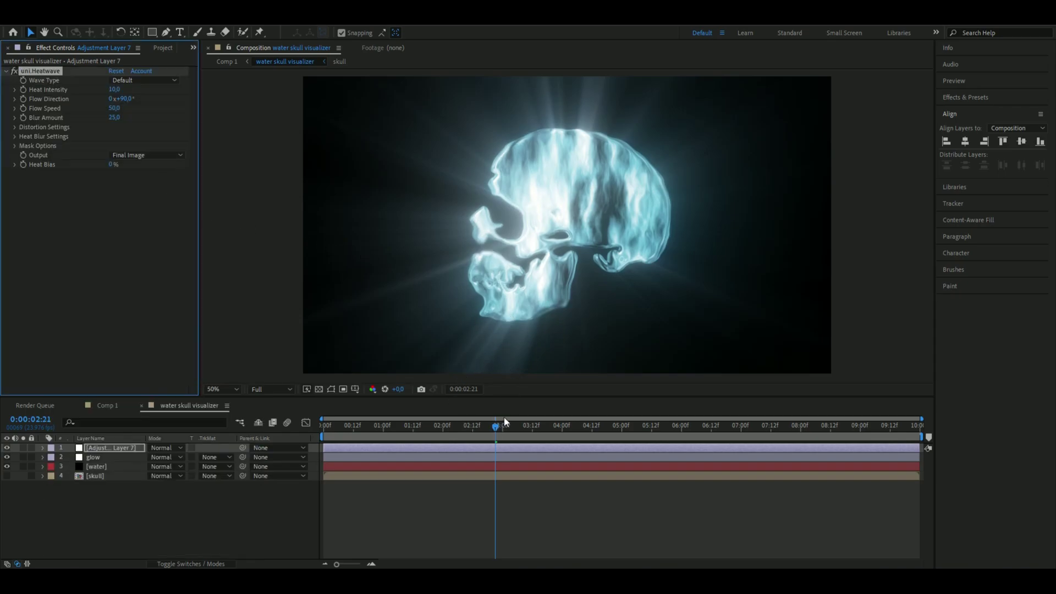
key(space)
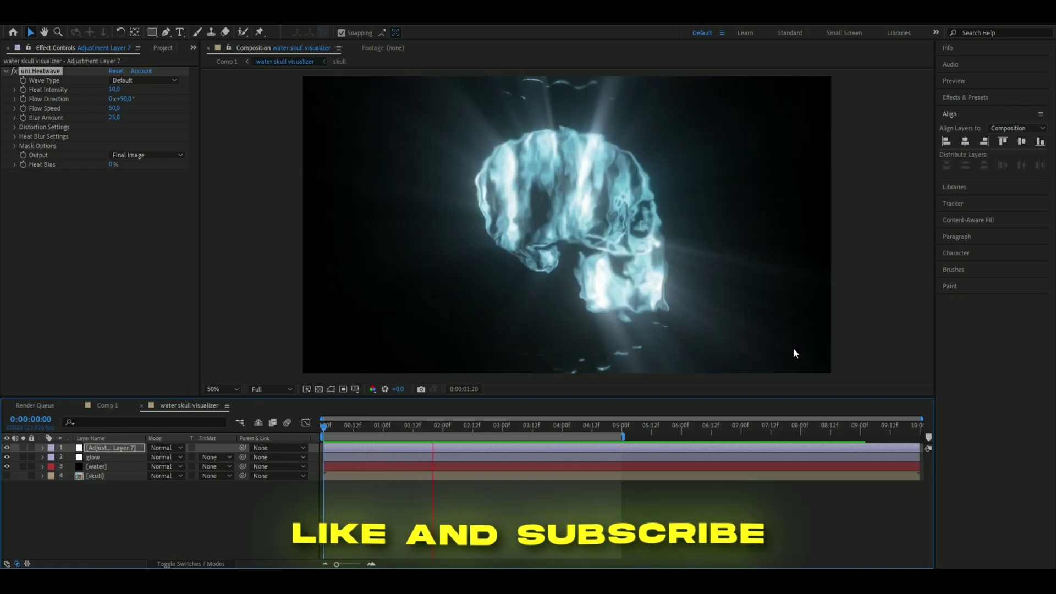